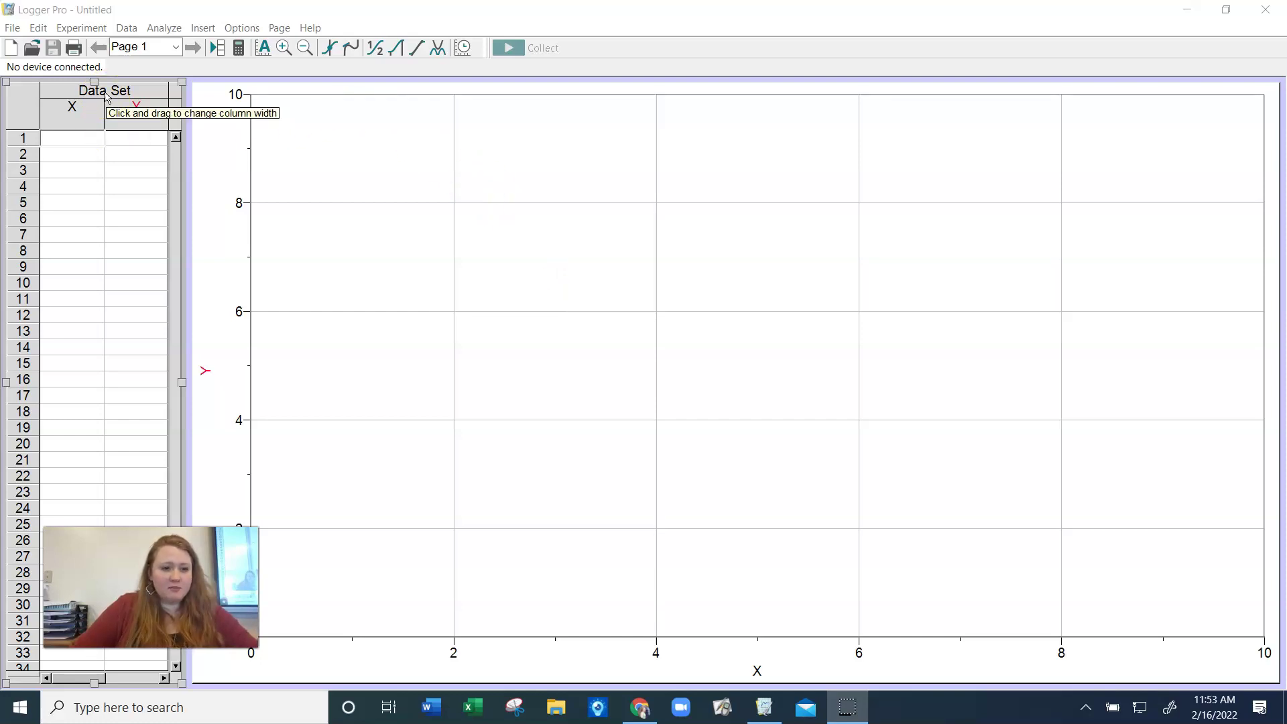
- Rename the data set to NonMetal
{"action": "double_click", "coordinate": [108, 91]}
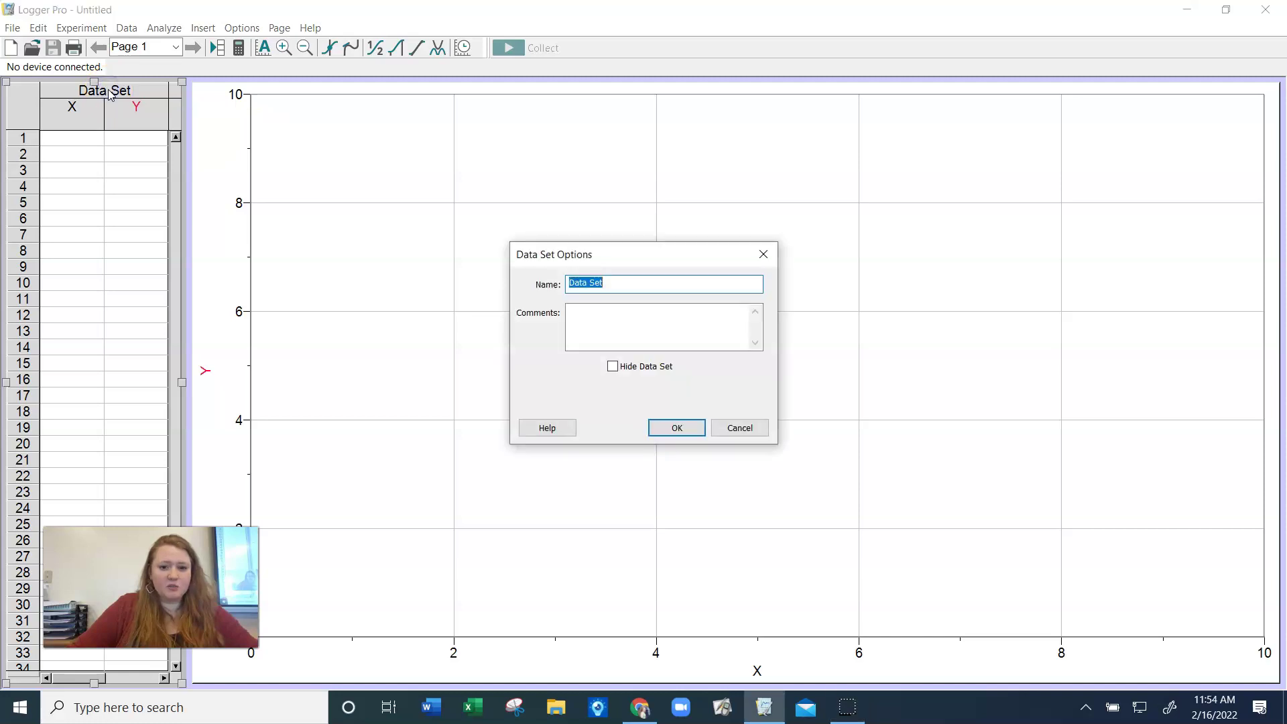
{"action": "type", "text": "N"}
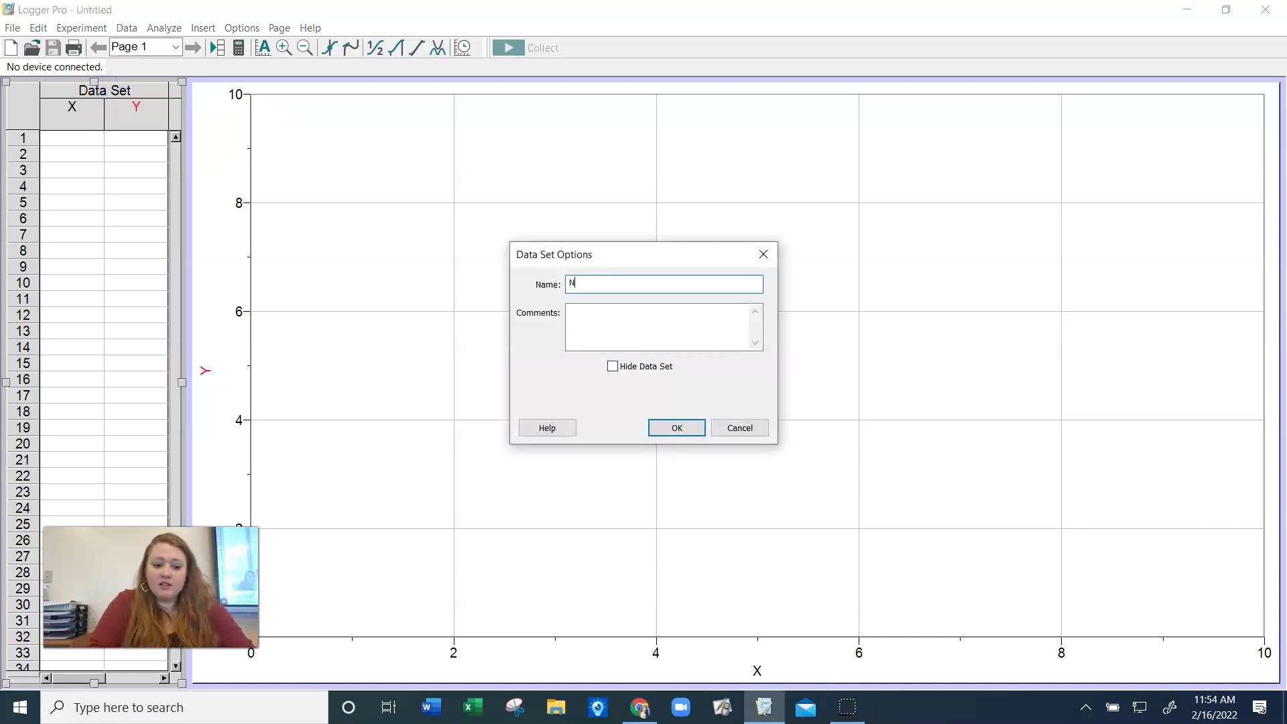
{"action": "type", "text": "onMetal"}
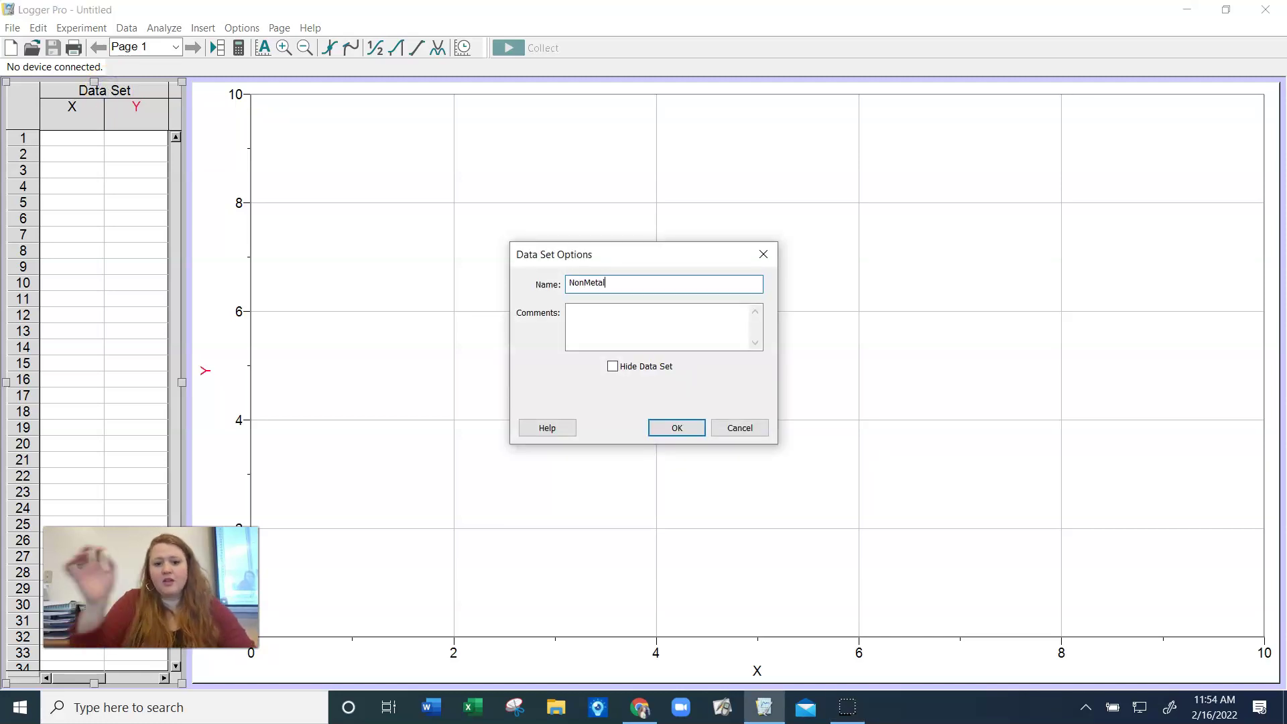
{"action": "left_click", "coordinate": [670, 431]}
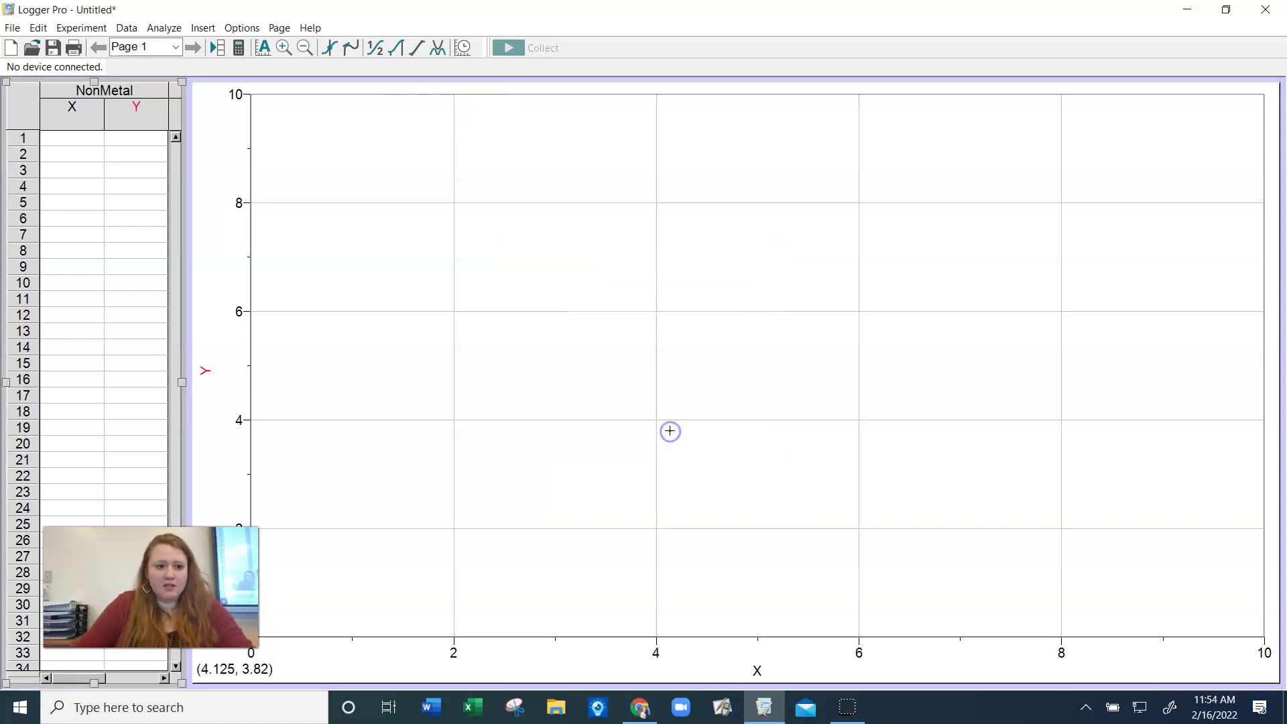
- Set the X column to Volume, short name V, units mL
{"action": "double_click", "coordinate": [70, 116]}
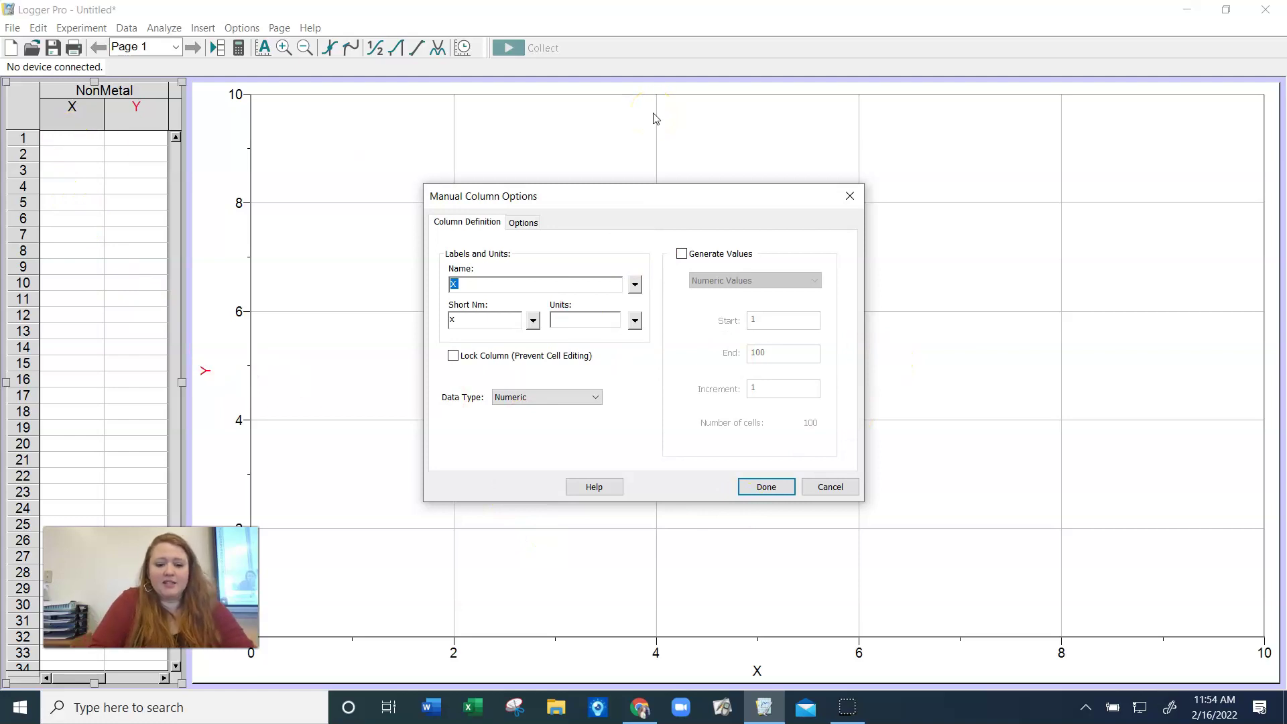
{"action": "type", "text": "Volume ("}
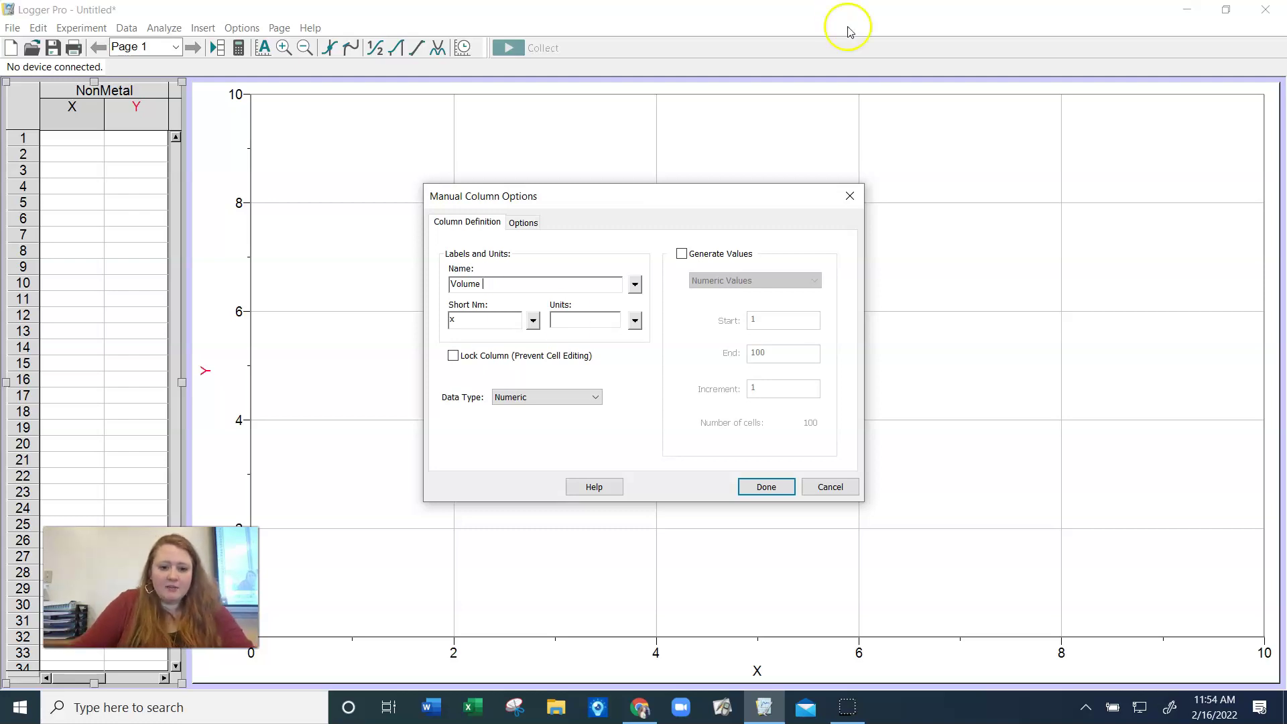
{"action": "left_click", "coordinate": [462, 317]}
{"action": "key", "text": "BackSpace"}
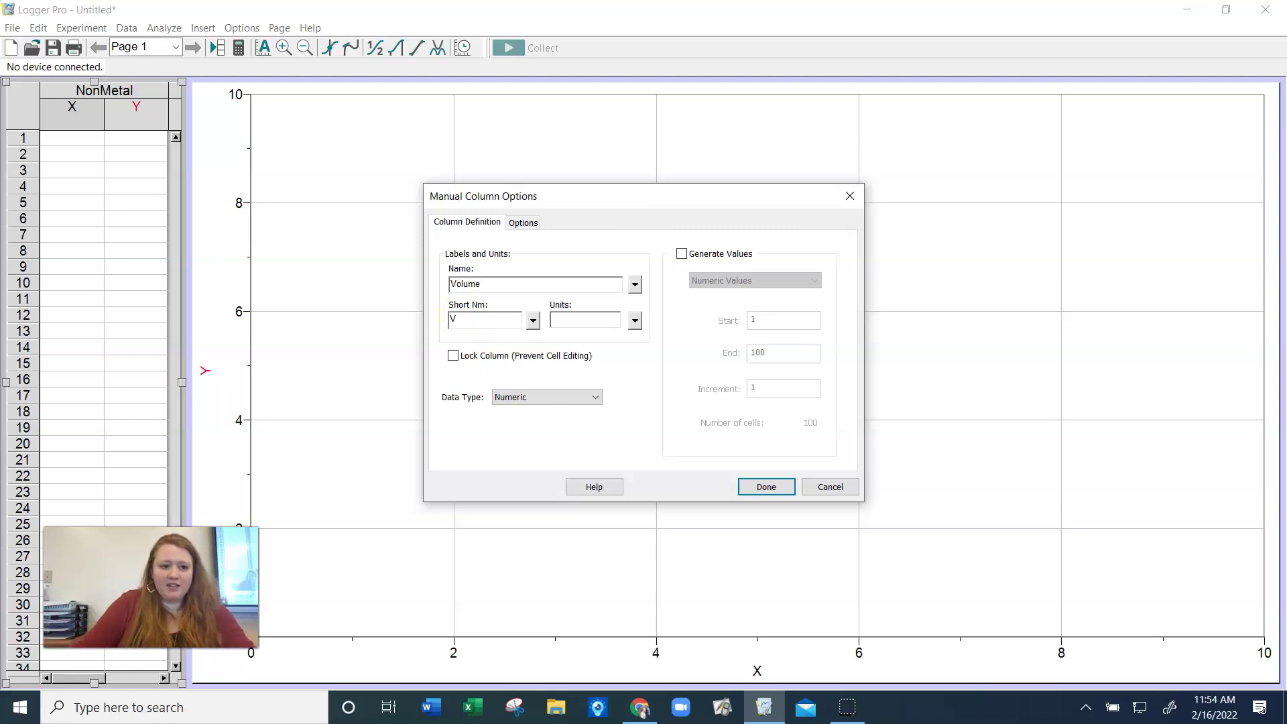
{"action": "left_click", "coordinate": [568, 322]}
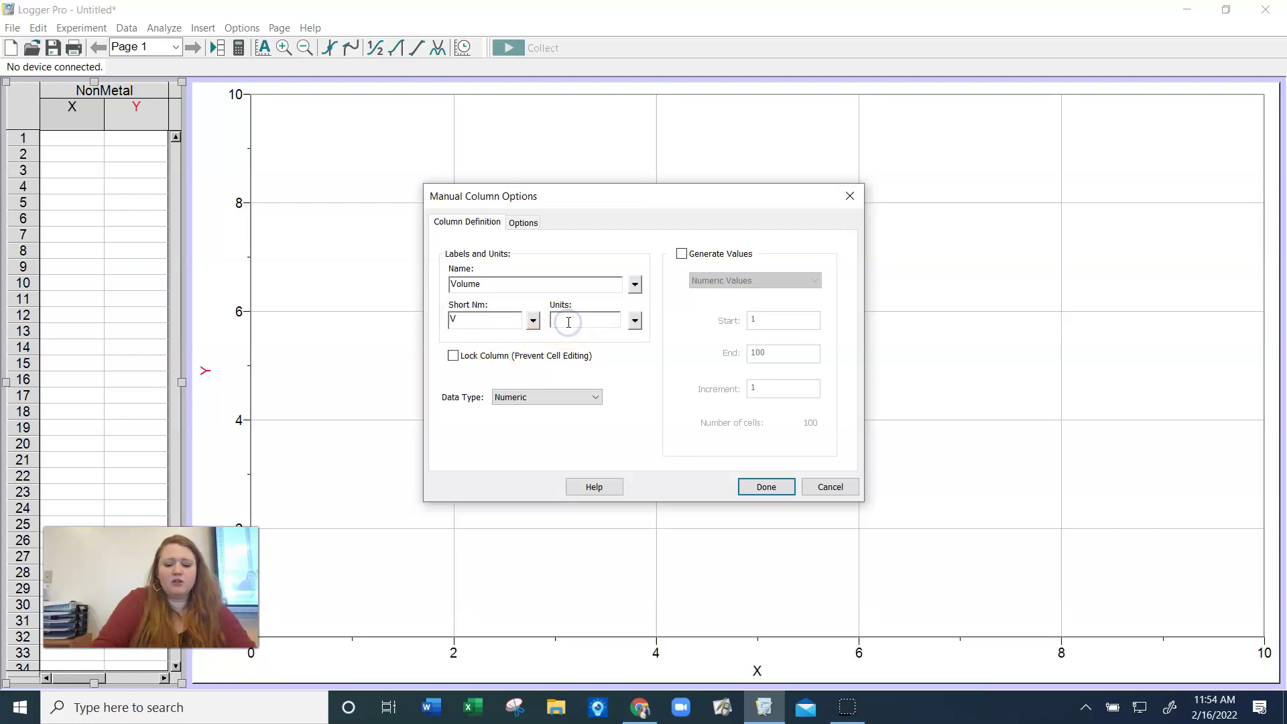
{"action": "type", "text": "mL"}
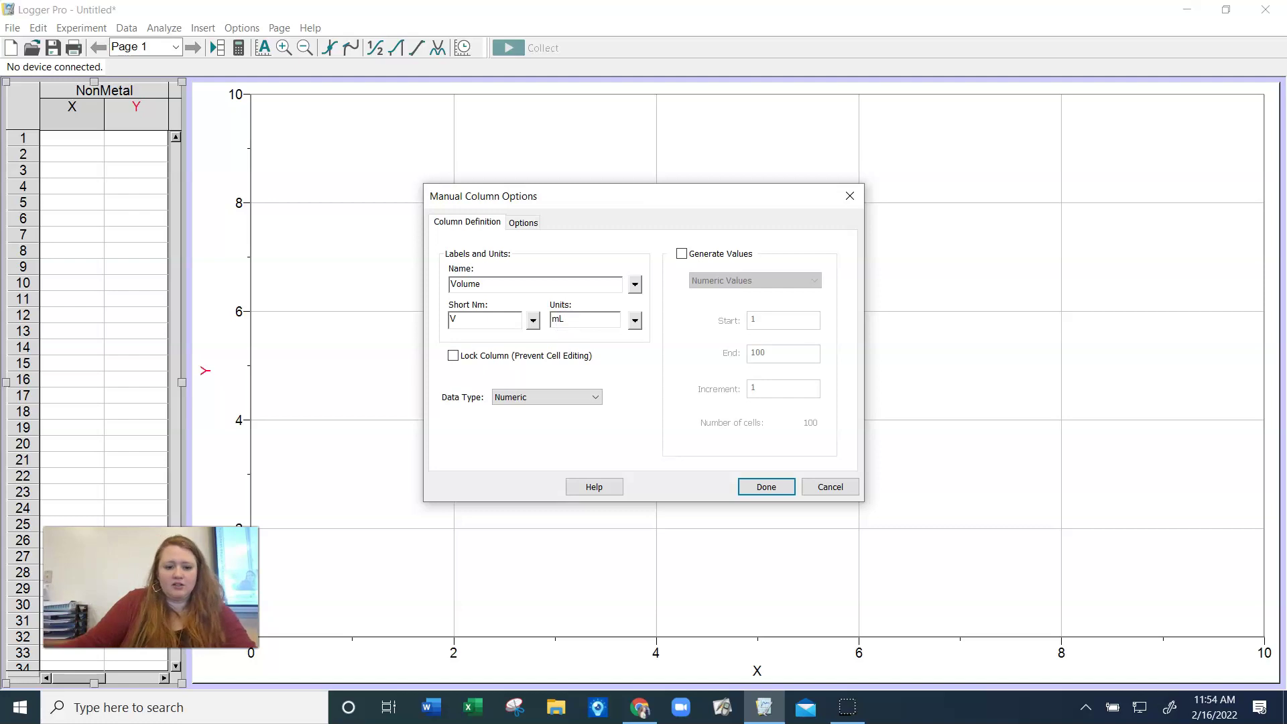
{"action": "left_click", "coordinate": [766, 486]}
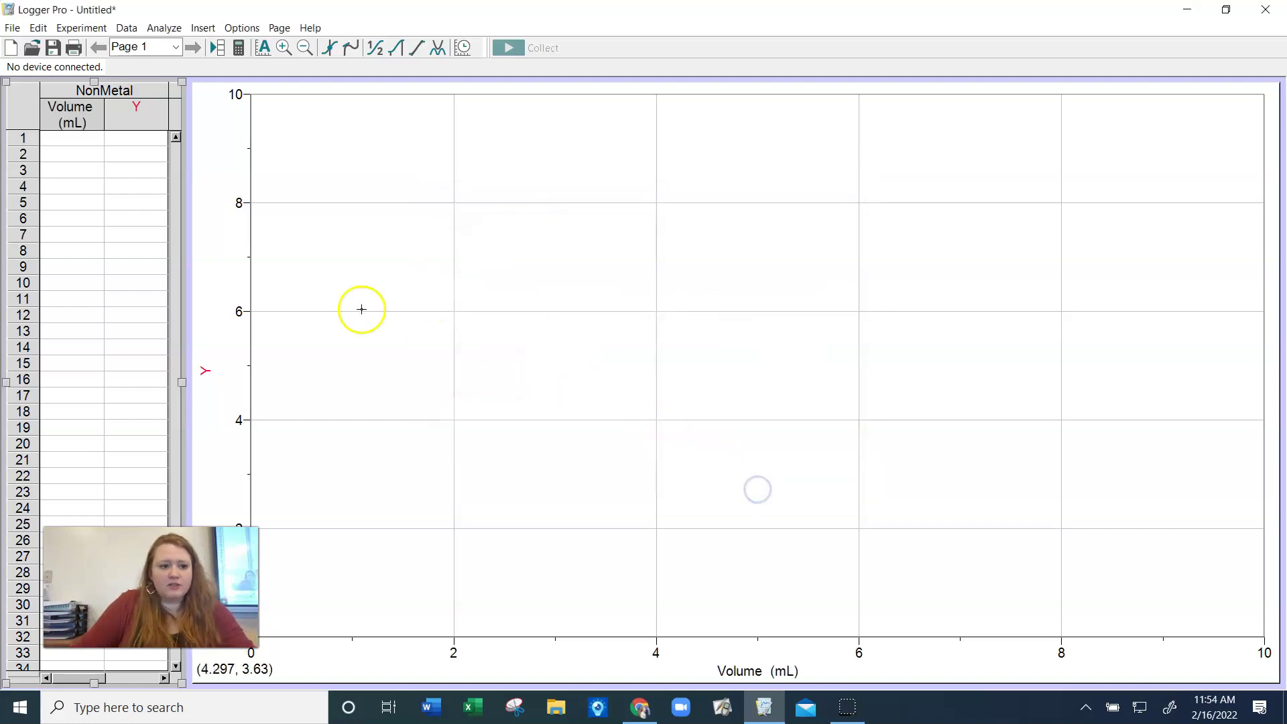
- Set the Y column to name mass, short name m, units g
{"action": "double_click", "coordinate": [129, 121]}
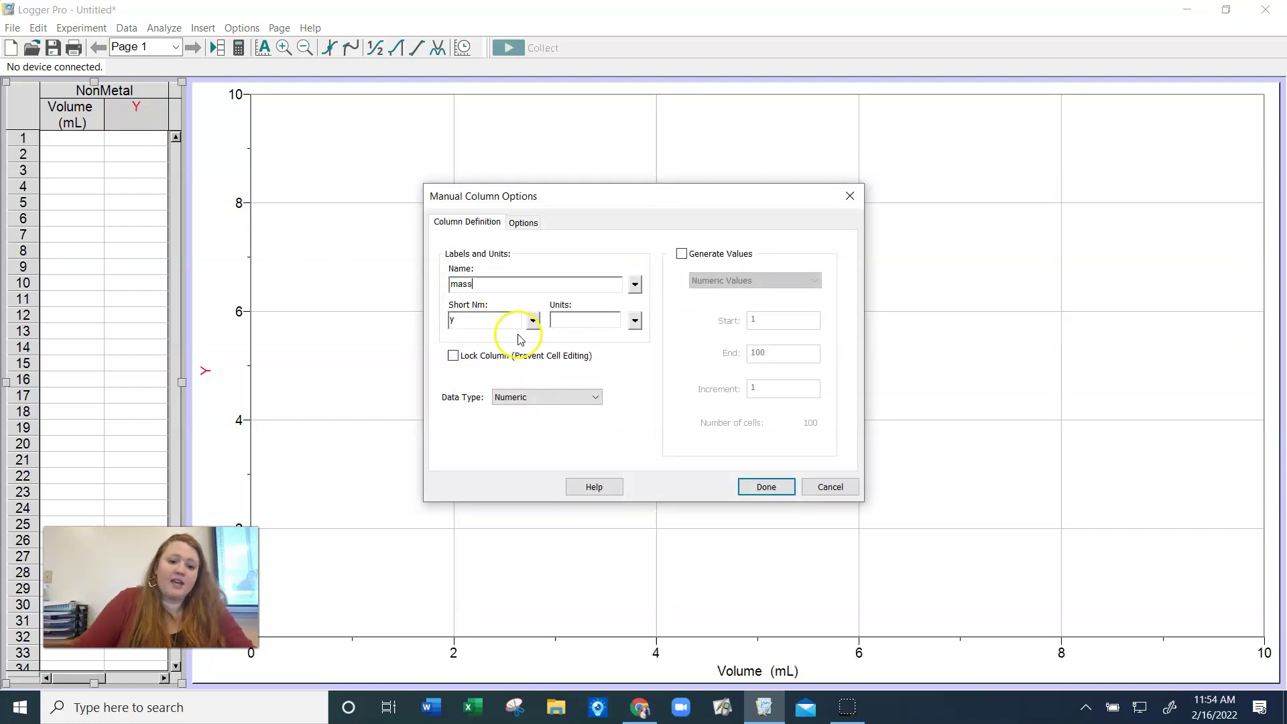
{"action": "left_click", "coordinate": [492, 321]}
{"action": "key", "text": "BackSpace"}
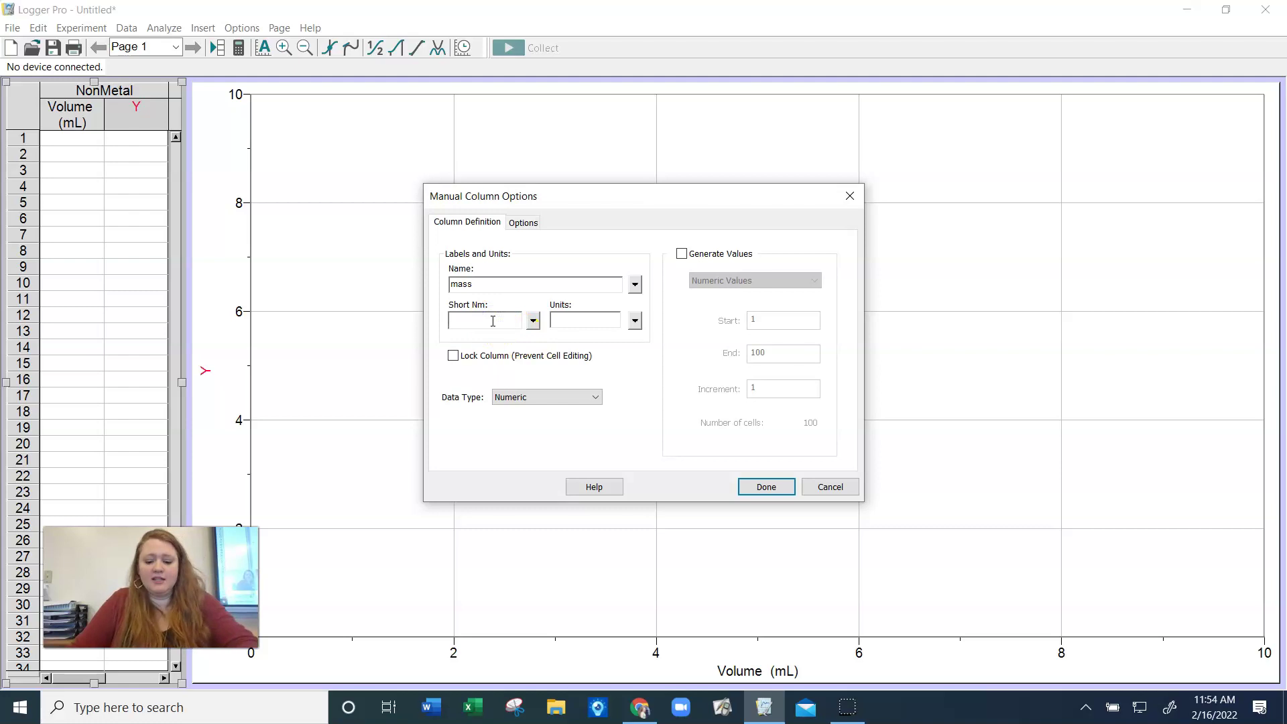
{"action": "type", "text": "m"}
{"action": "left_click", "coordinate": [572, 319]}
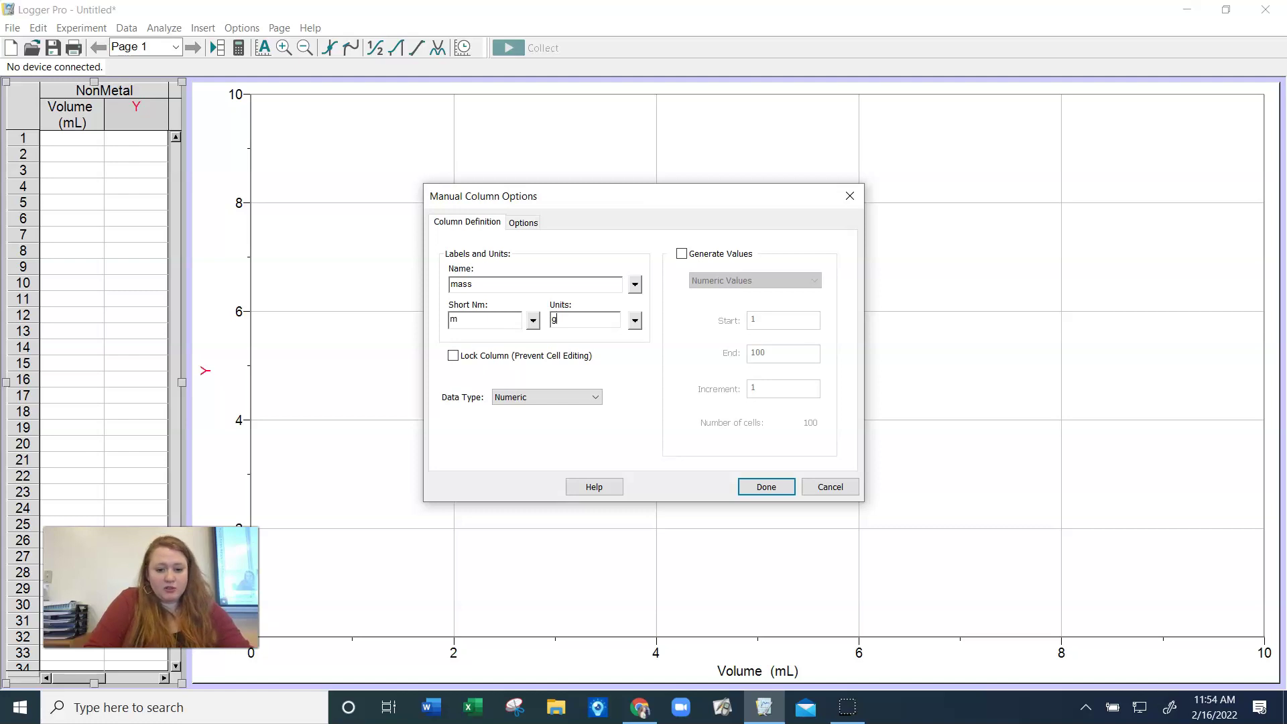
{"action": "left_click", "coordinate": [777, 488]}
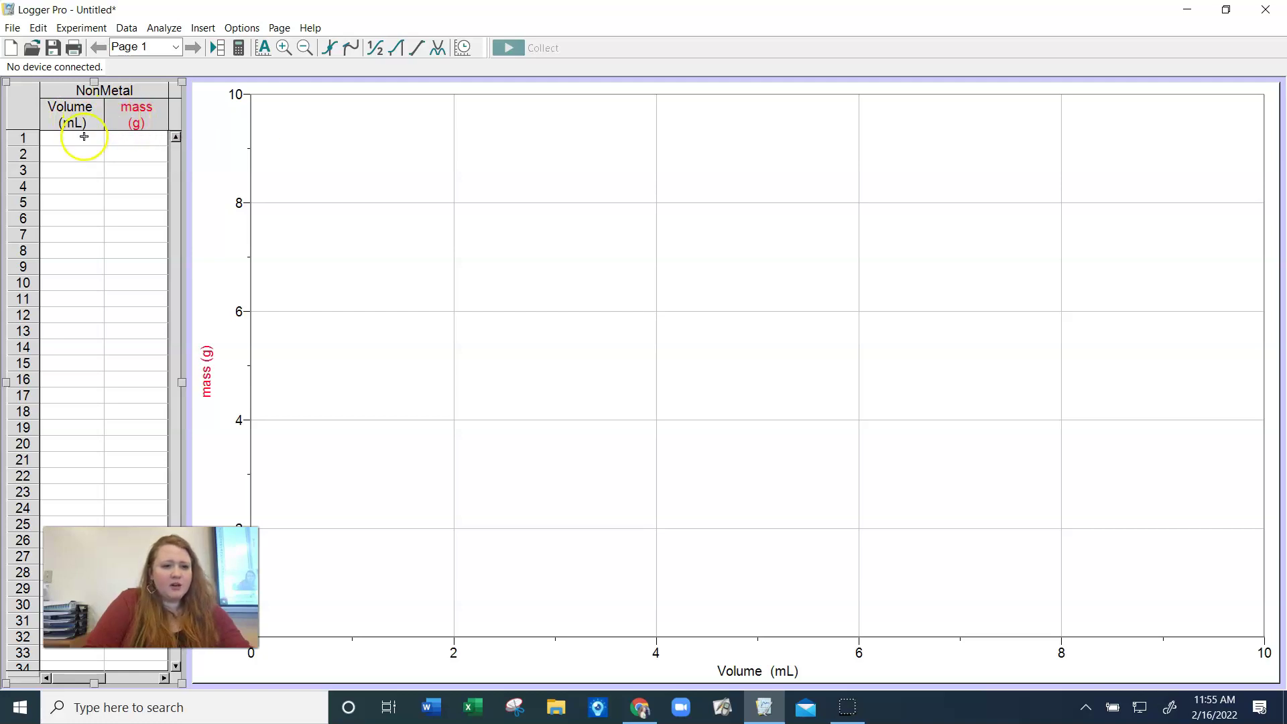
- Enter Volume values 1, 2, 3, 4, 5 in the NonMetal table
{"action": "left_click", "coordinate": [84, 139]}
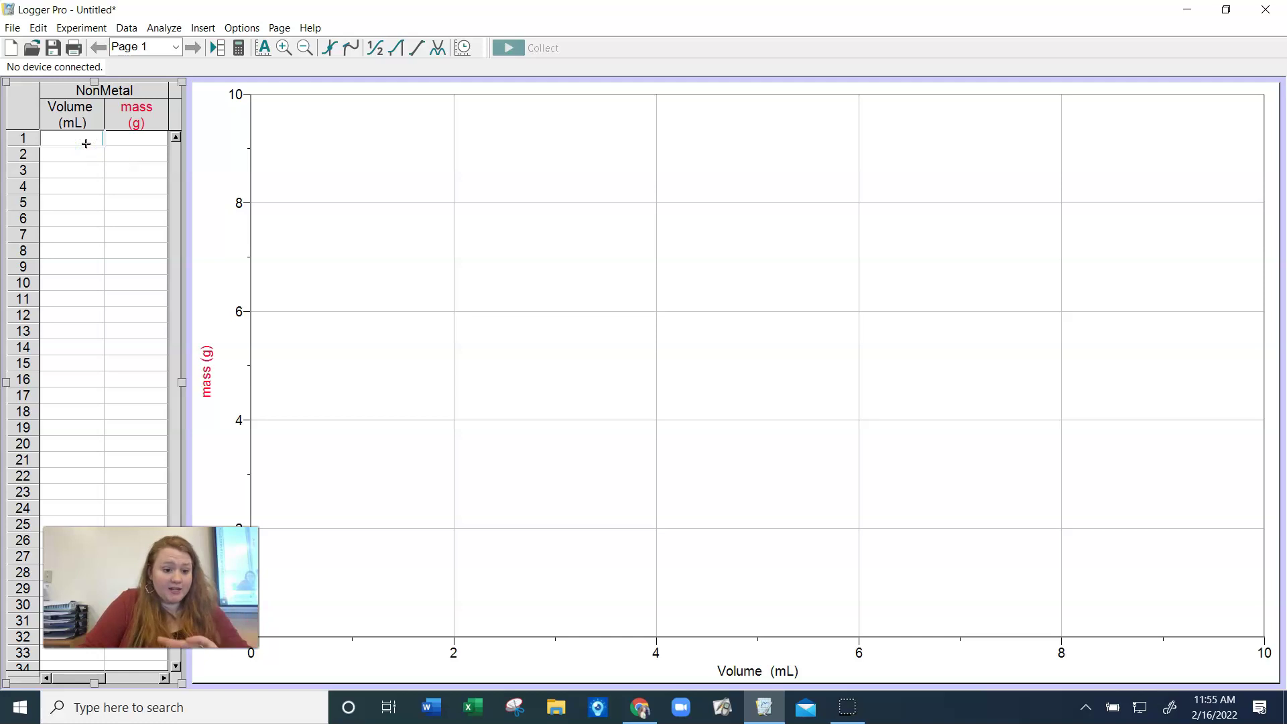
{"action": "type", "text": "1"}
{"action": "key", "text": "Return"}
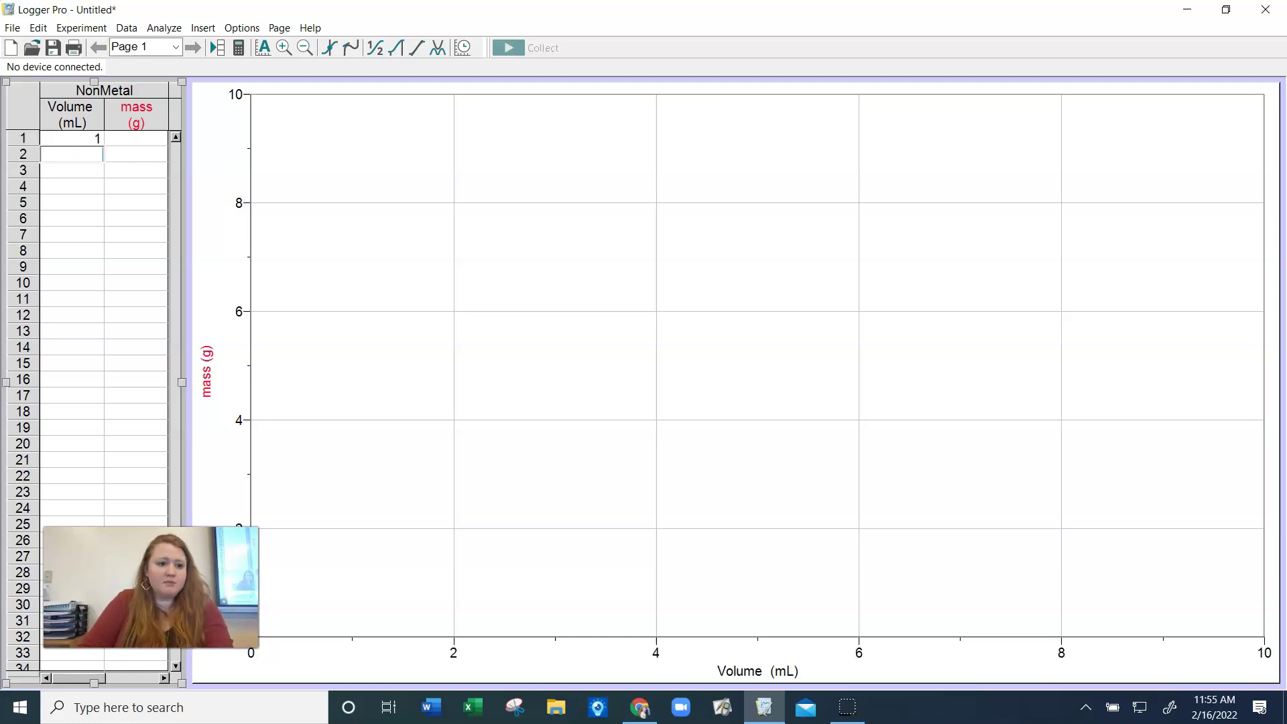
{"action": "type", "text": "2"}
{"action": "key", "text": "Return"}
{"action": "type", "text": "3"}
{"action": "key", "text": "Return"}
{"action": "type", "text": "4"}
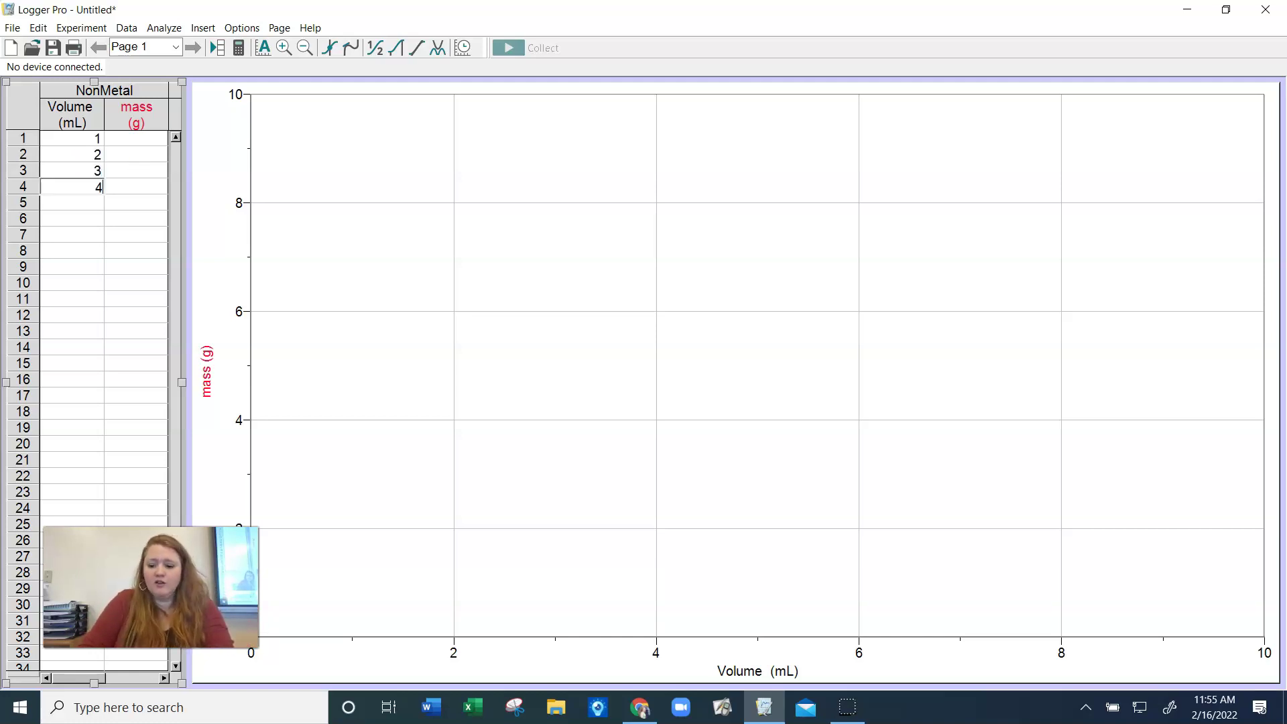
{"action": "key", "text": "Return"}
{"action": "type", "text": "5"}
- Enter mass values 1, 2, 3, 4, 5 in the NonMetal mass column
{"action": "key", "text": "Tab"}
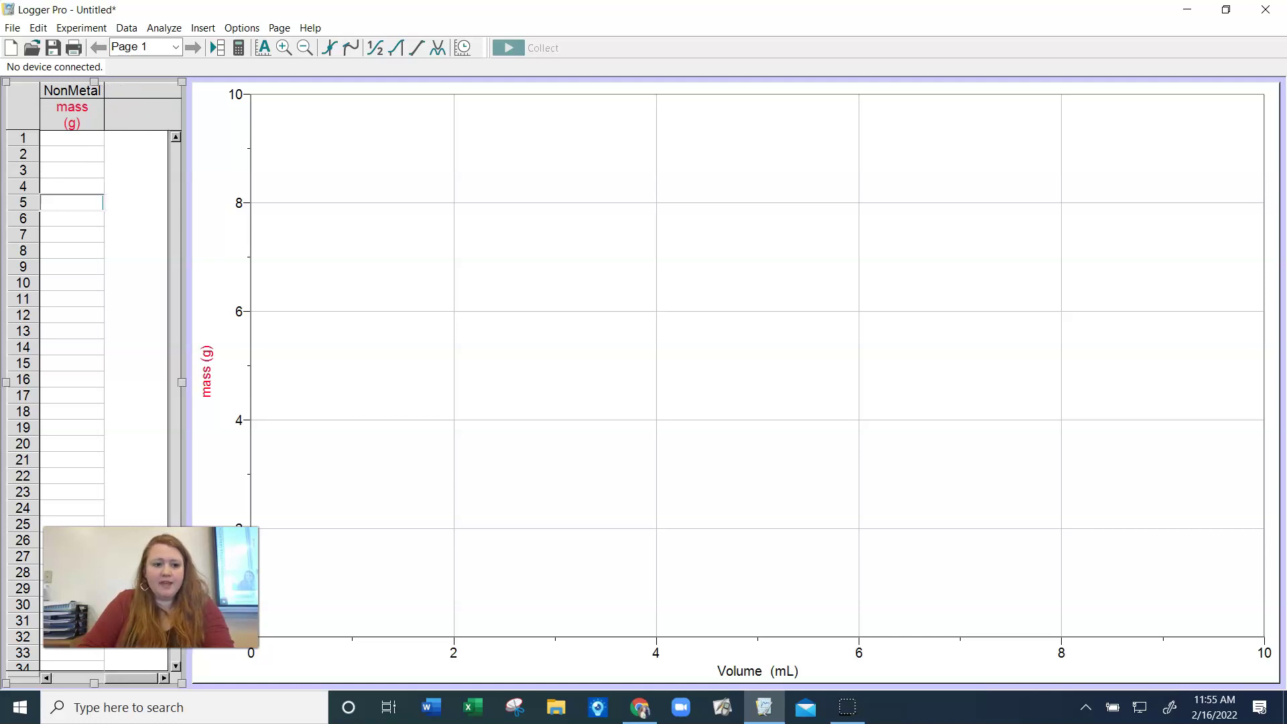
{"action": "key", "text": "Up"}
{"action": "key", "text": "Up"}
{"action": "key", "text": "Up"}
{"action": "key", "text": "Up"}
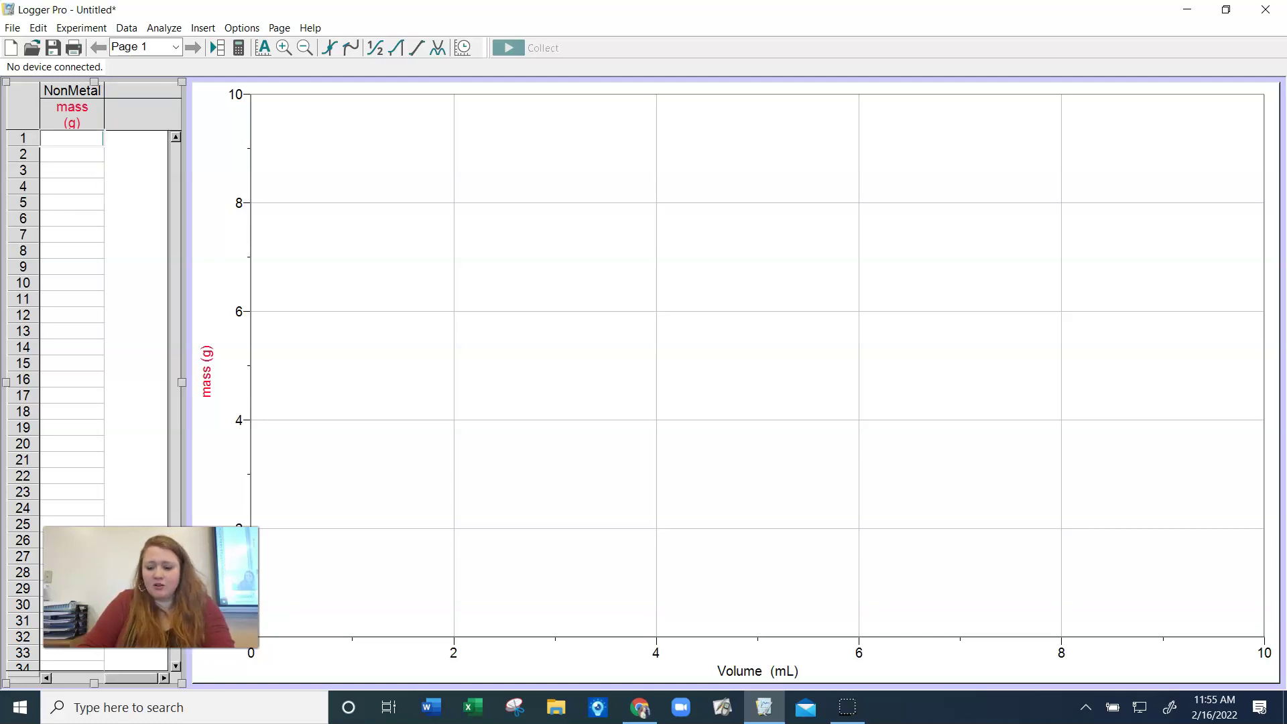
{"action": "type", "text": "1"}
{"action": "key", "text": "Return"}
{"action": "type", "text": "2"}
{"action": "key", "text": "Return"}
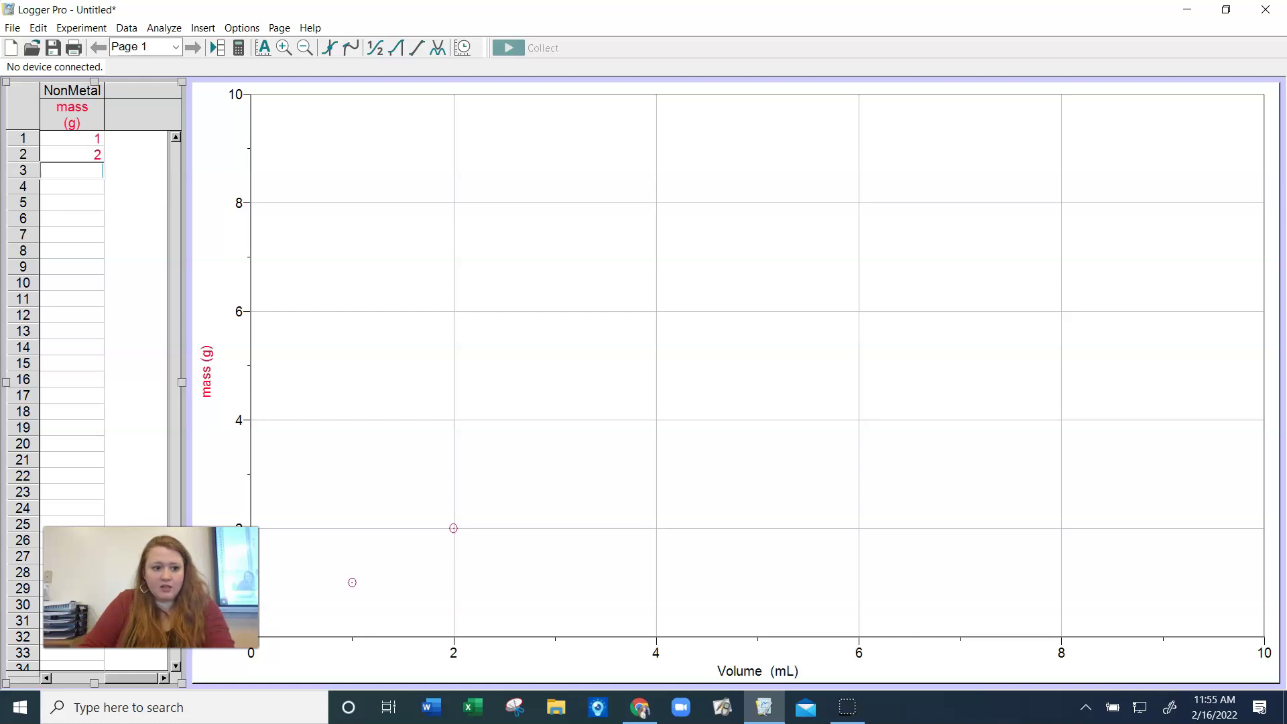
{"action": "type", "text": "3"}
{"action": "key", "text": "Return"}
{"action": "type", "text": "4"}
{"action": "key", "text": "Return"}
{"action": "type", "text": "5"}
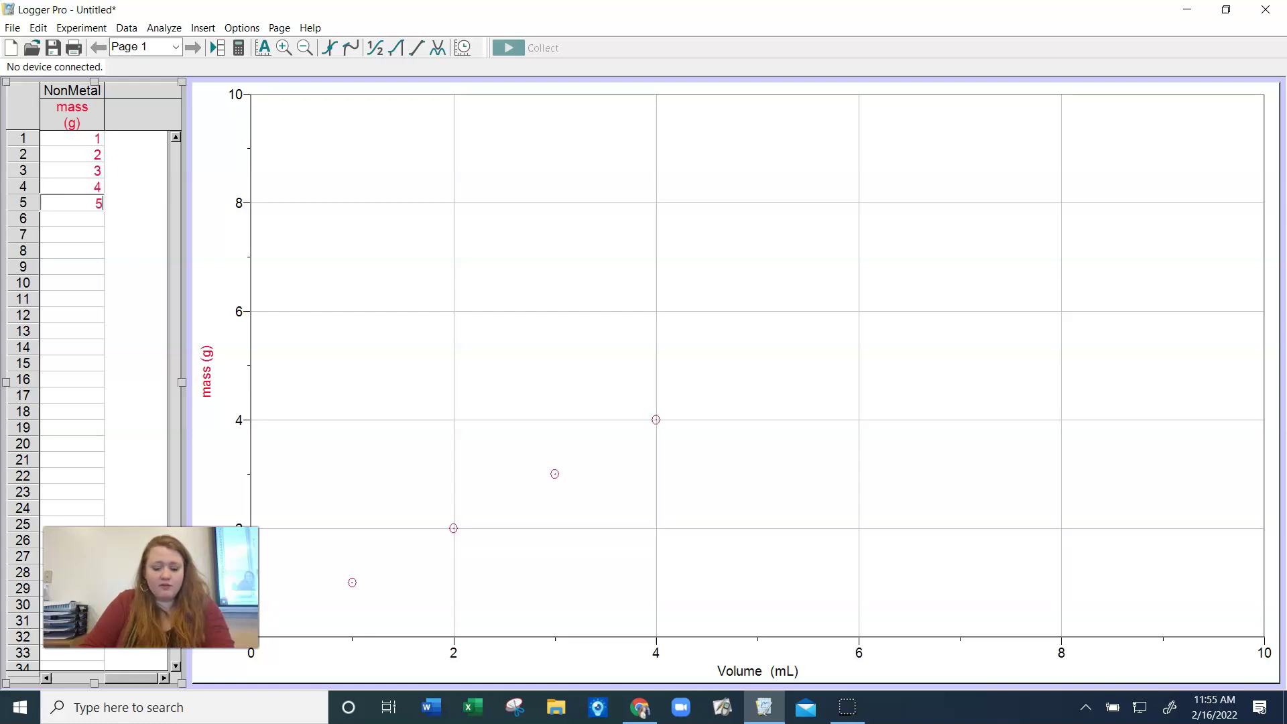
{"action": "key", "text": "shift+Tab"}
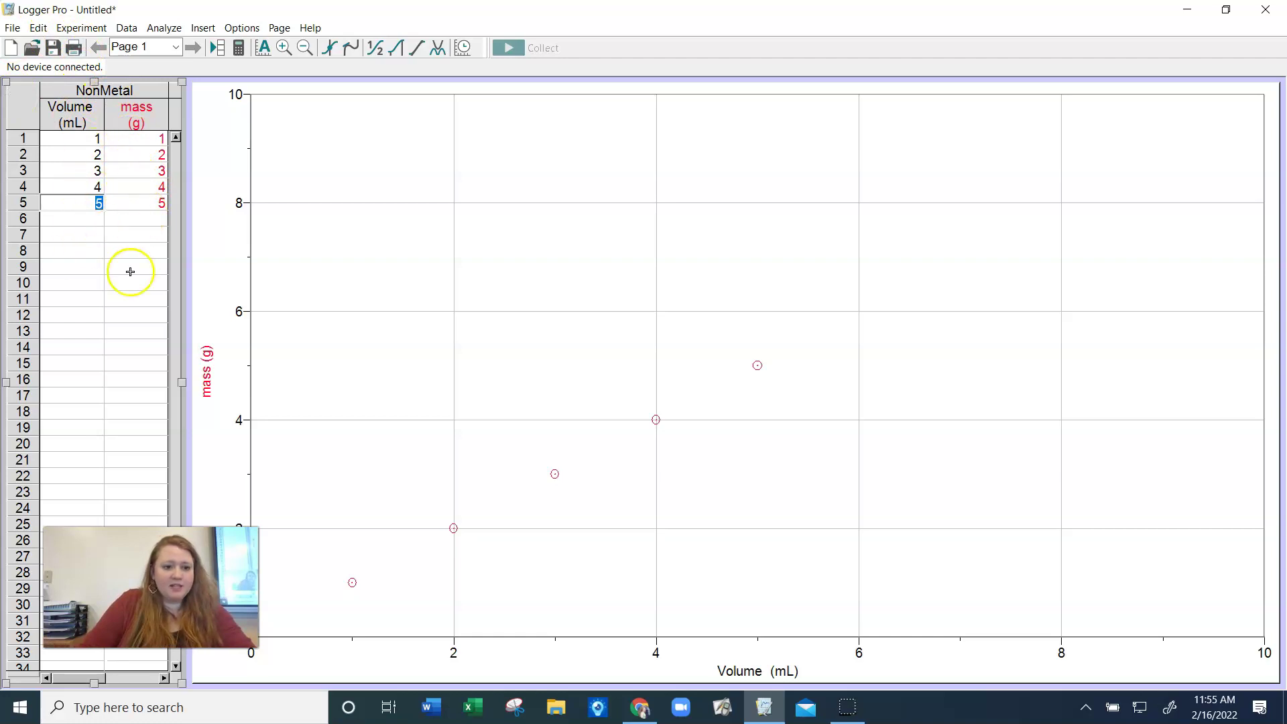
- Create a new data set from the Data menu and name it Metal
{"action": "left_click", "coordinate": [115, 246]}
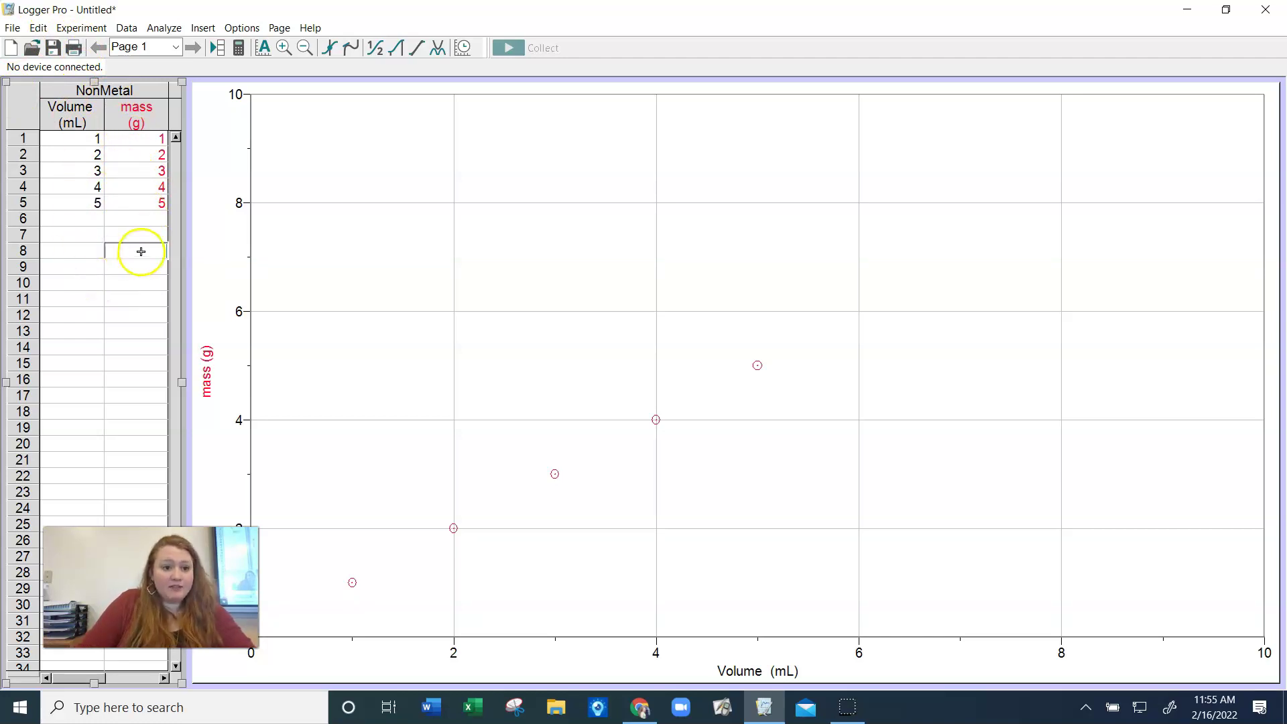
{"action": "left_click", "coordinate": [125, 28]}
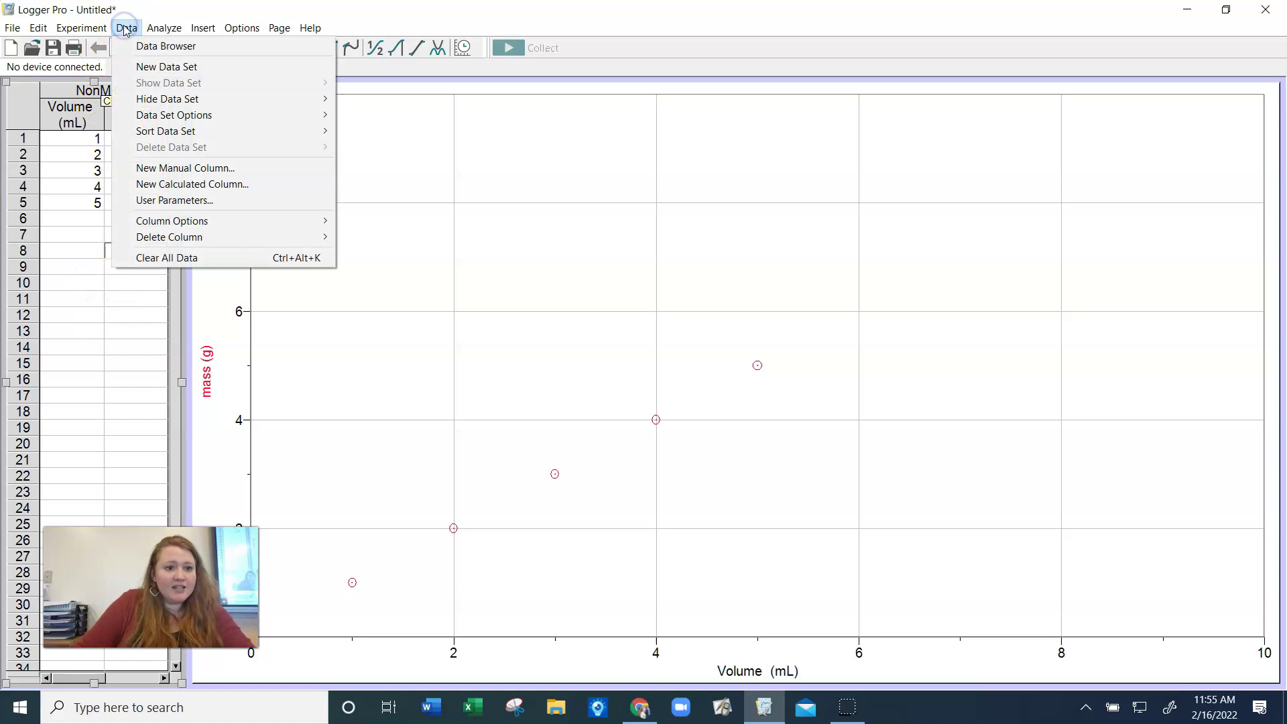
{"action": "left_click", "coordinate": [139, 67]}
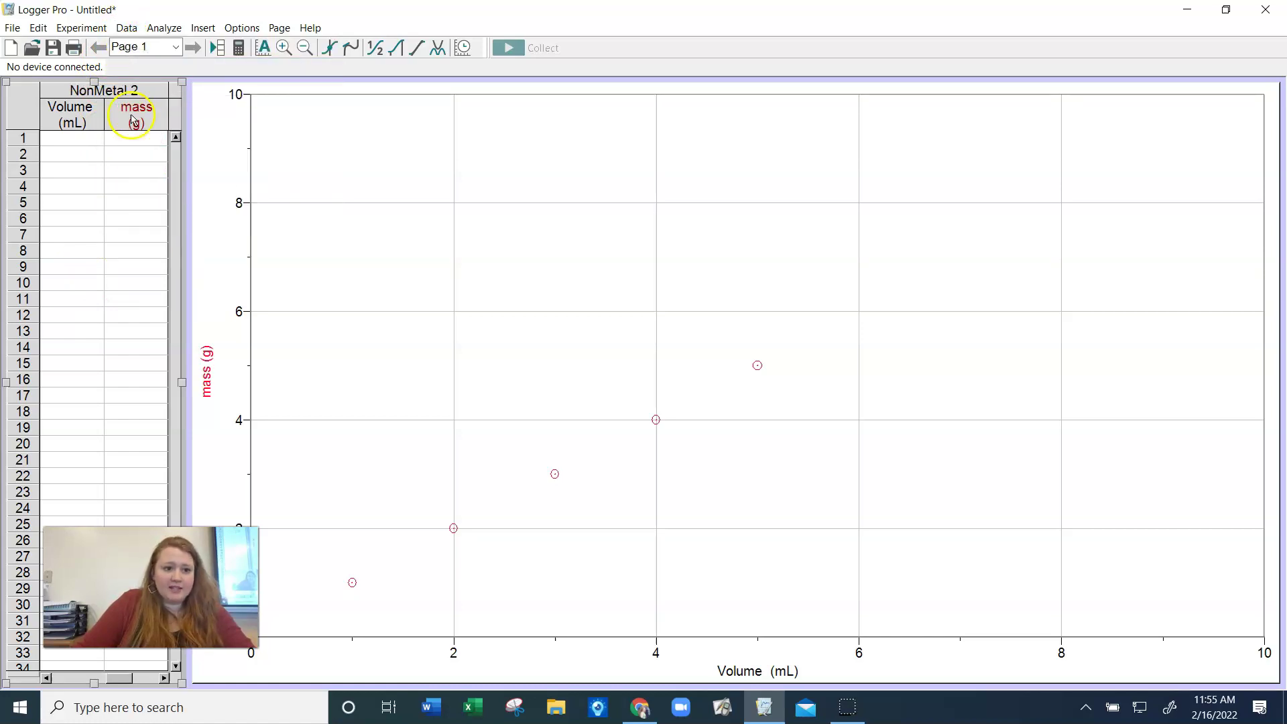
{"action": "double_click", "coordinate": [113, 91]}
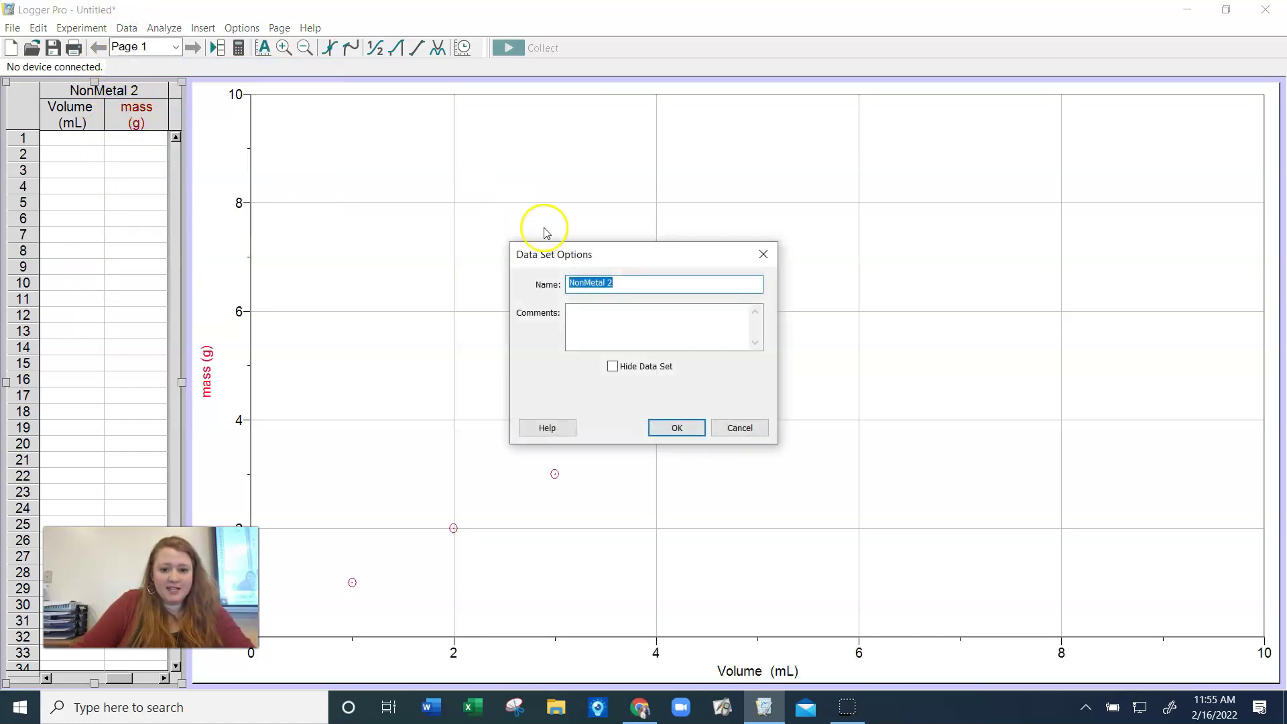
{"action": "type", "text": "Me"}
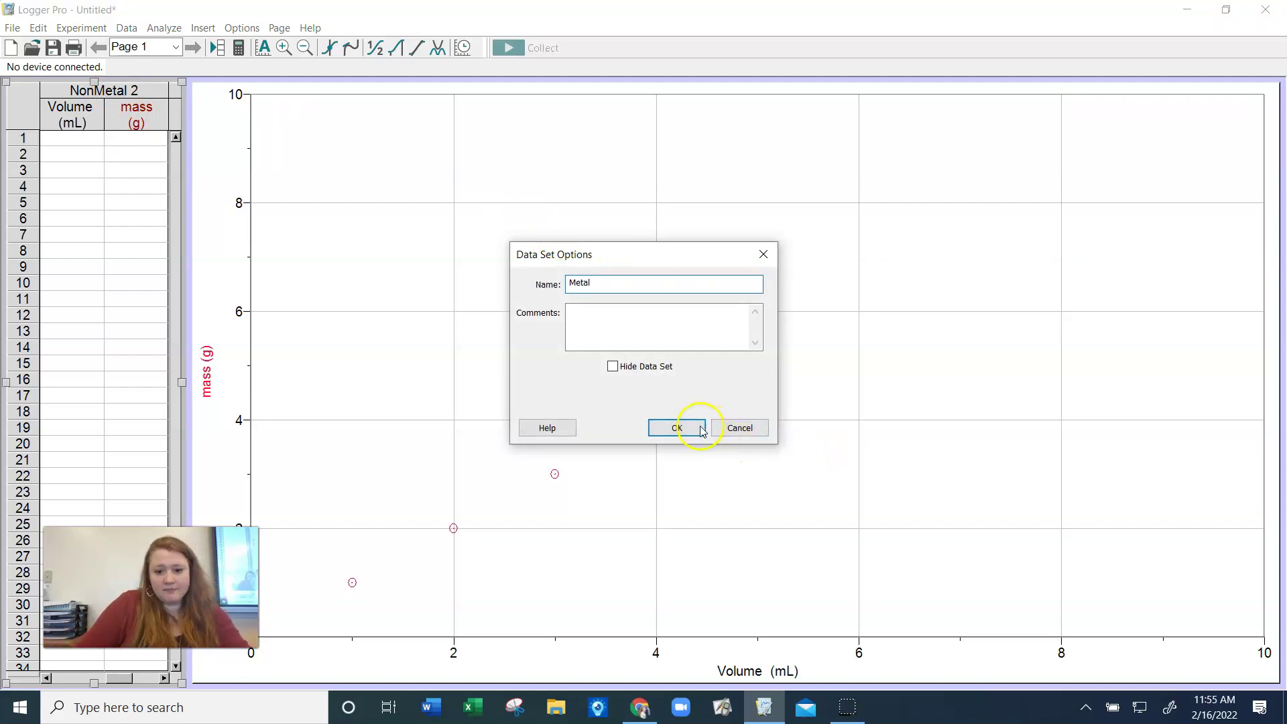
{"action": "left_click", "coordinate": [677, 428]}
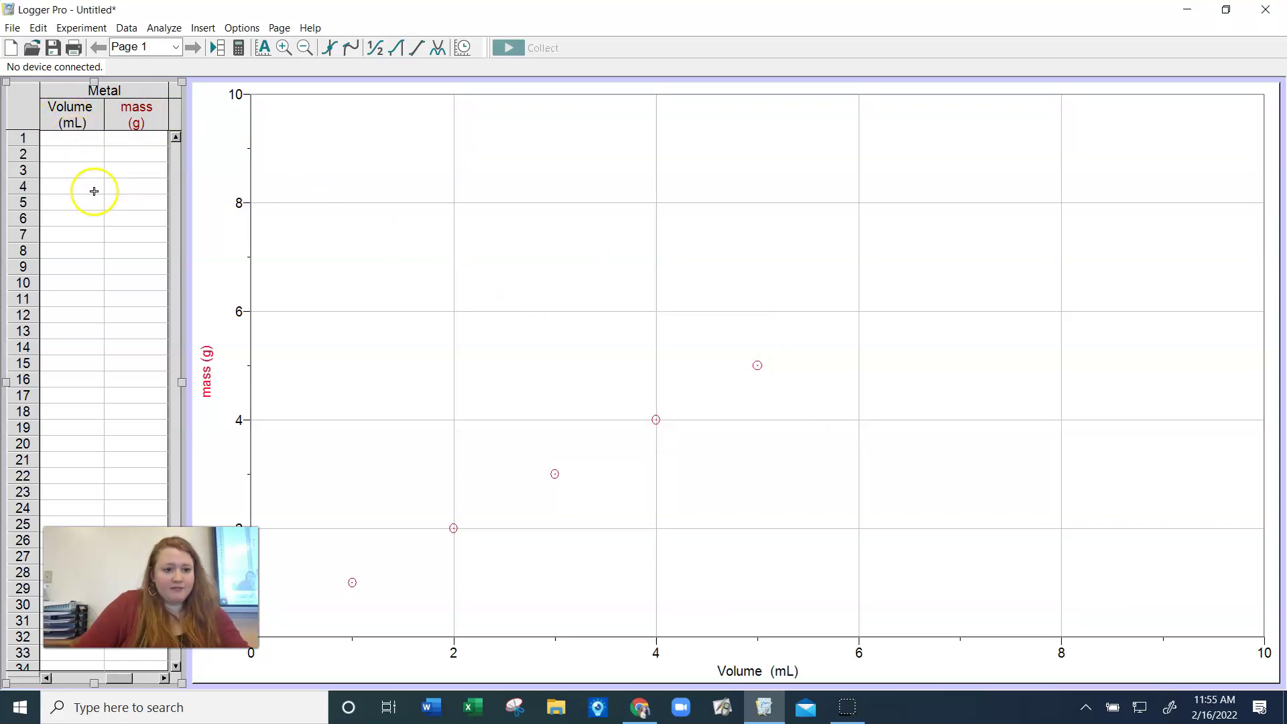
{"action": "left_click", "coordinate": [85, 142]}
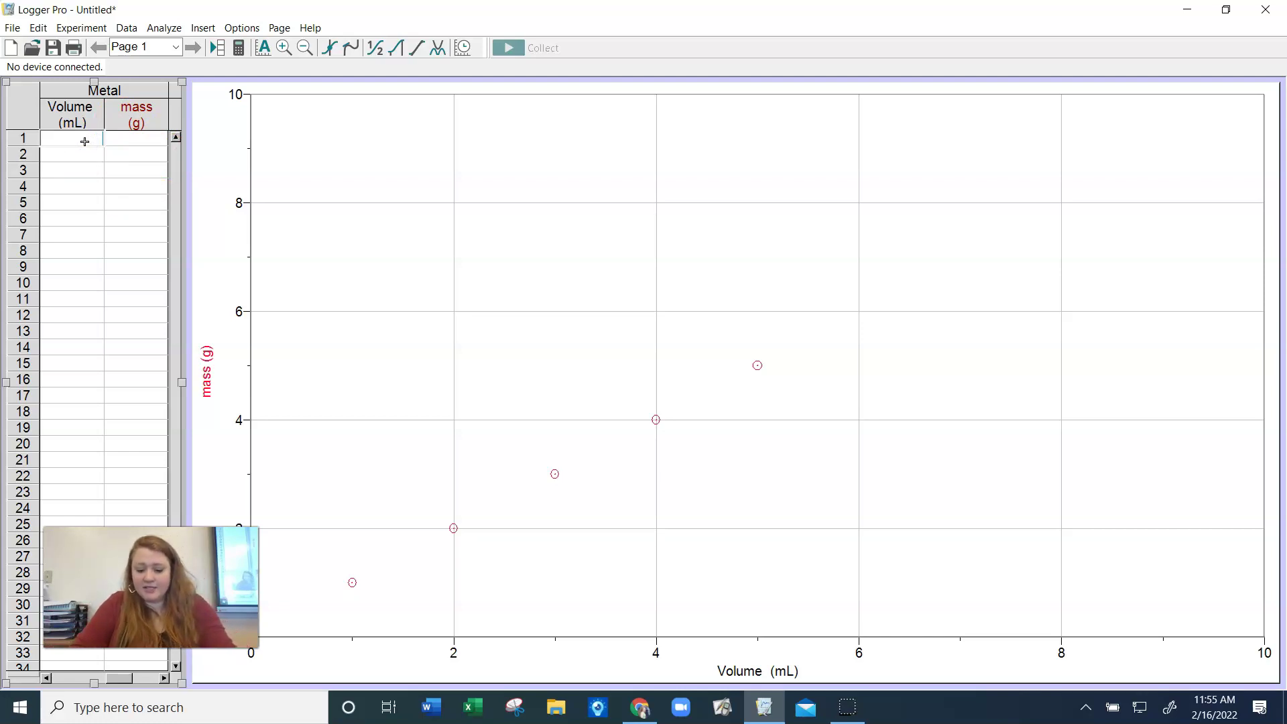
- Enter Metal Volume values 1, 2, 3, 4, 5
{"action": "type", "text": "1"}
{"action": "key", "text": "Return"}
{"action": "type", "text": "2"}
{"action": "key", "text": "Return"}
{"action": "type", "text": "3"}
{"action": "key", "text": "Return"}
{"action": "type", "text": "4"}
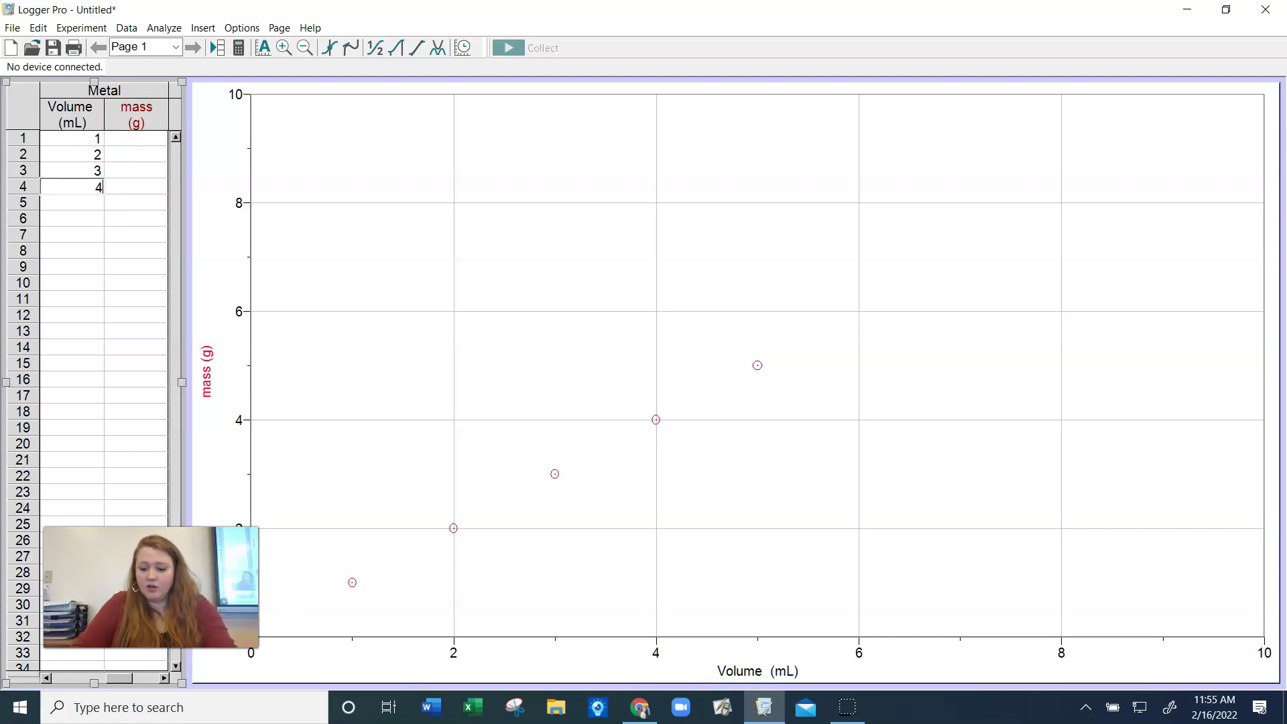
{"action": "type", "text": " 5"}
{"action": "key", "text": "Tab"}
- Enter Metal mass values 2, 4, 6, 8, 10
{"action": "key", "text": "Up"}
{"action": "key", "text": "Up"}
{"action": "key", "text": "Up"}
{"action": "key", "text": "Up"}
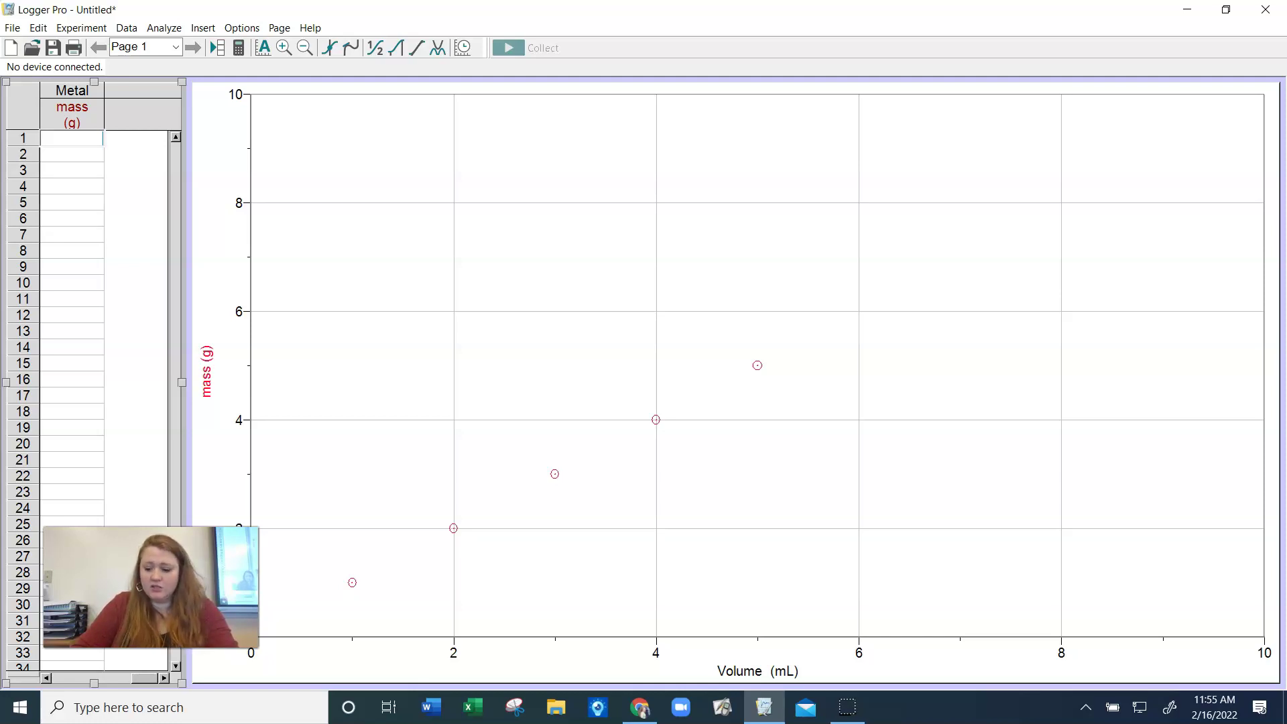
{"action": "type", "text": "2"}
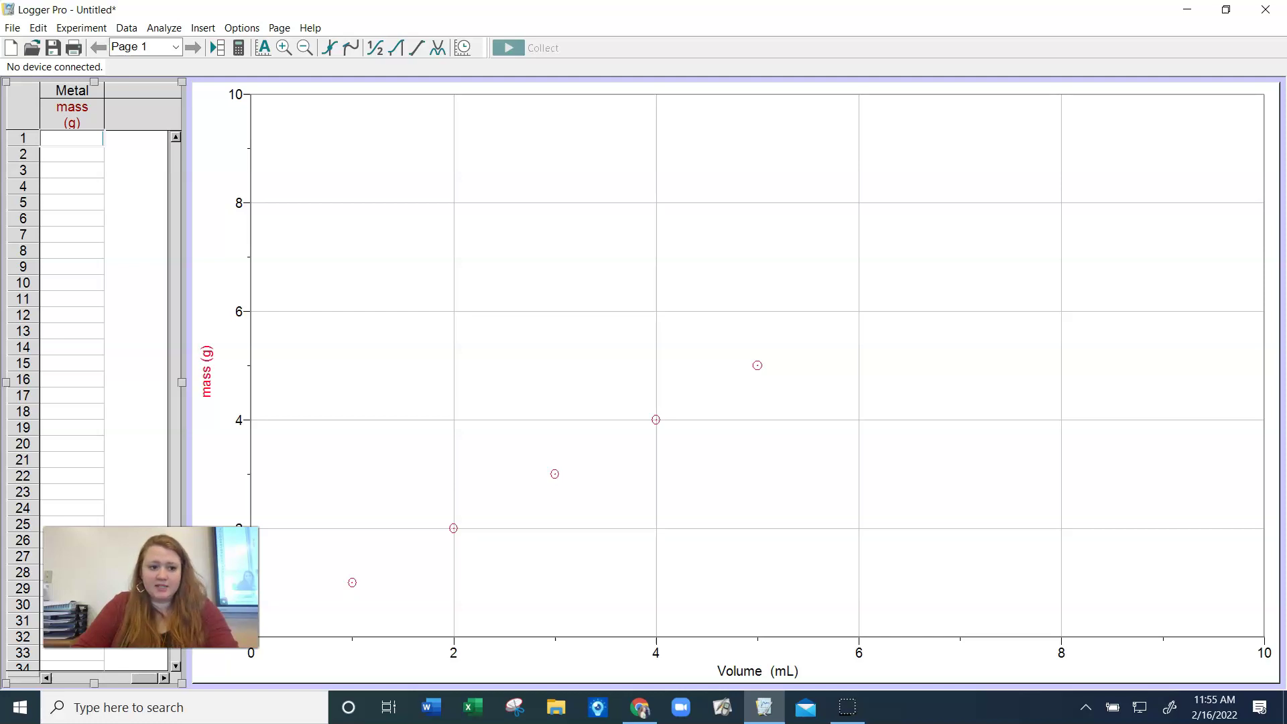
{"action": "key", "text": "Return"}
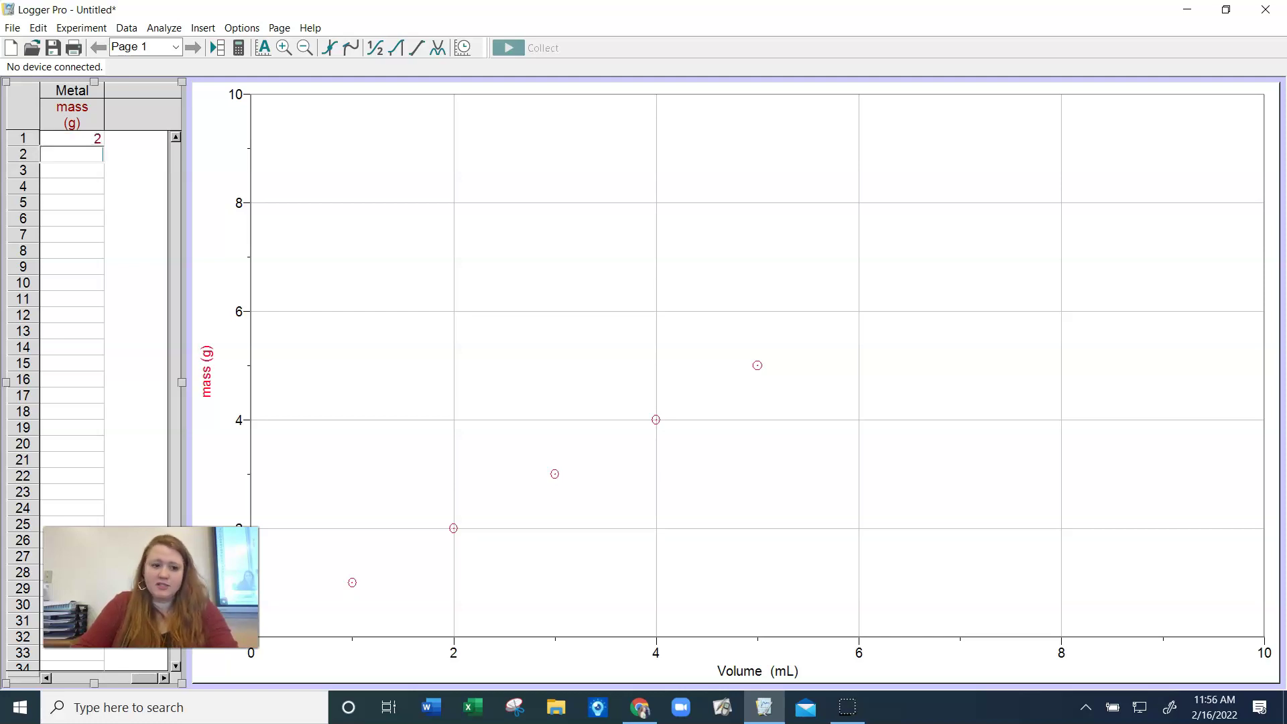
{"action": "type", "text": "4"}
{"action": "key", "text": "Return"}
{"action": "type", "text": "6"}
{"action": "key", "text": "Return"}
{"action": "type", "text": "8"}
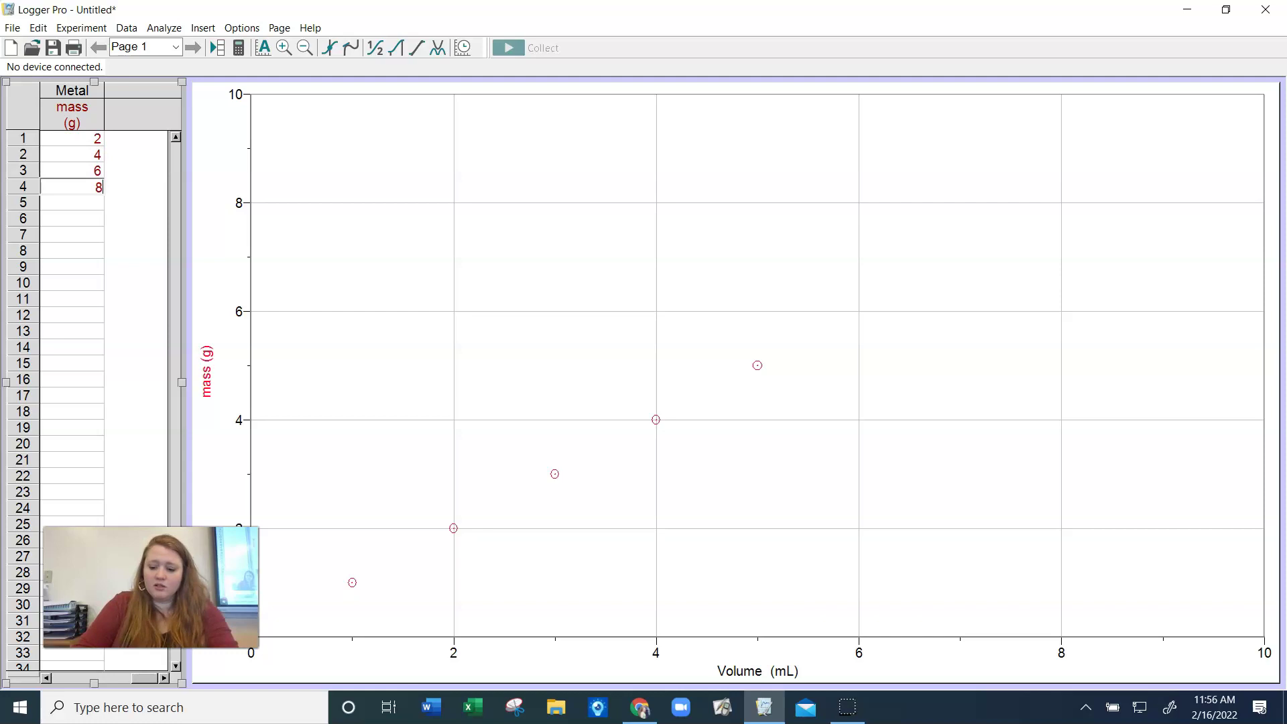
{"action": "key", "text": "Return"}
{"action": "type", "text": "10"}
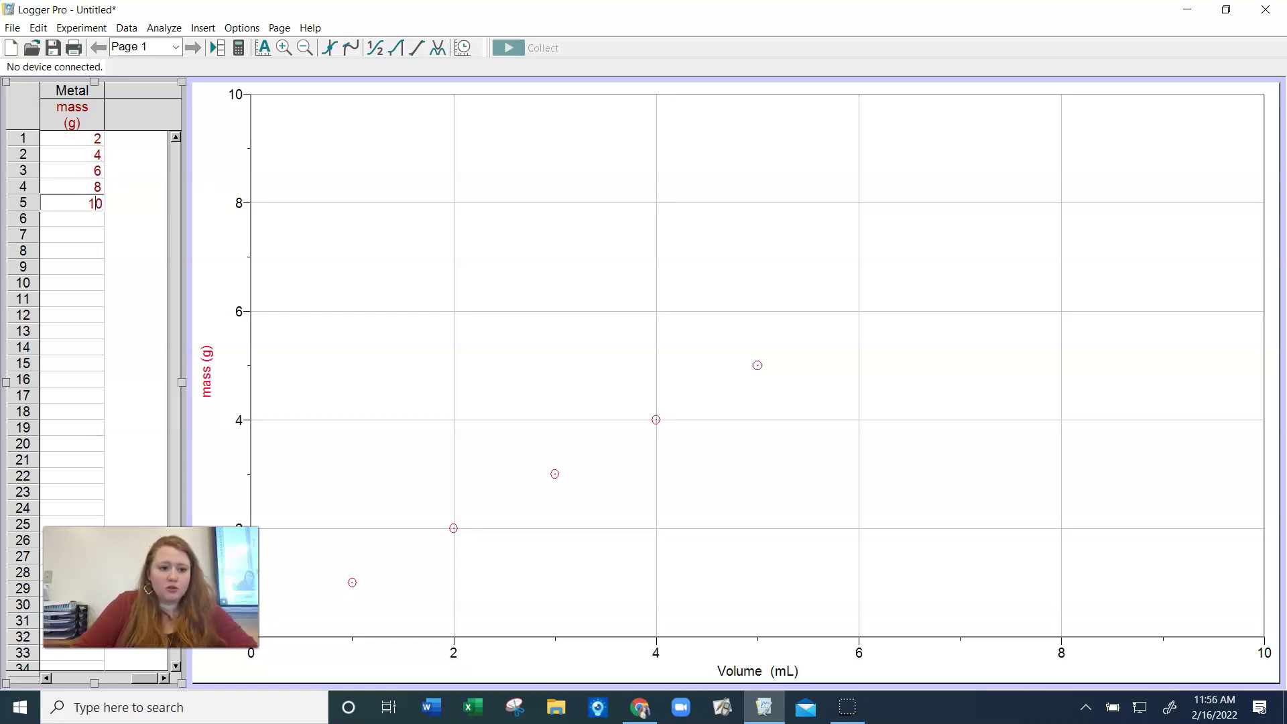
{"action": "key", "text": "shift+Tab"}
{"action": "key", "text": "shift+Tab"}
{"action": "key", "text": "shift+Tab"}
{"action": "key", "text": "shift+Tab"}
{"action": "key", "text": "shift+Tab"}
{"action": "key", "text": "shift+Tab"}
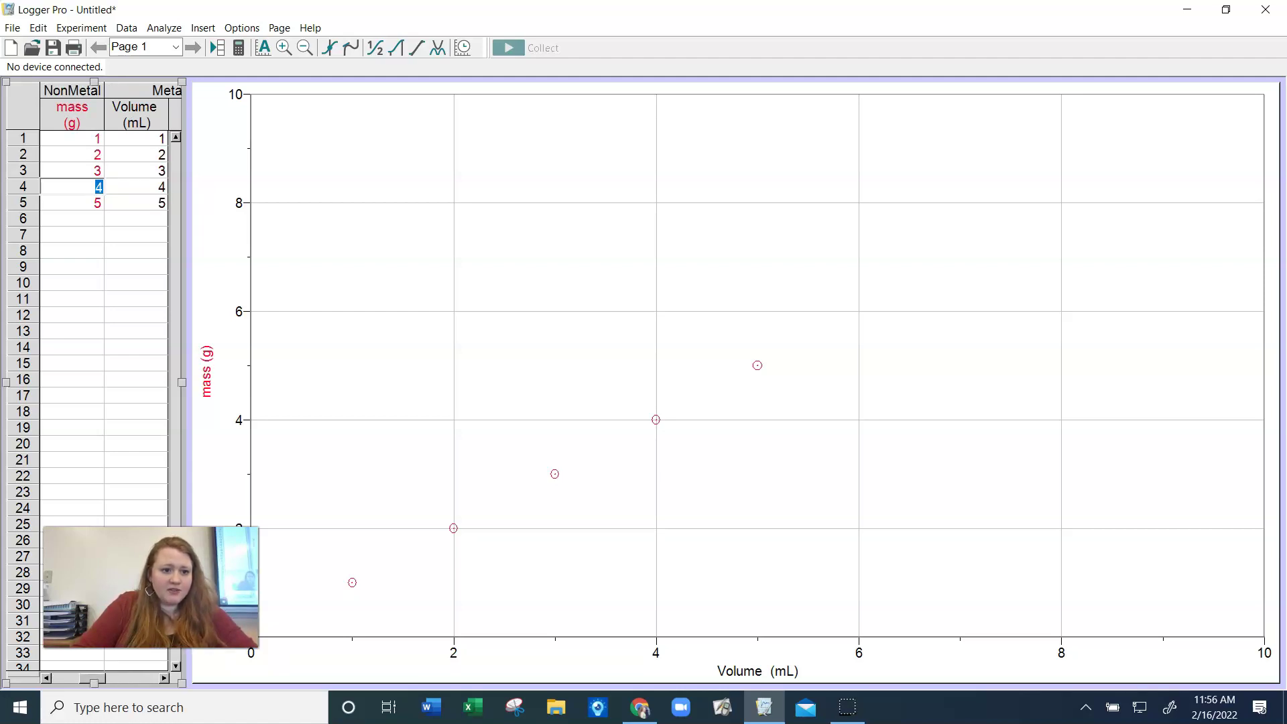
- Review the Metal and NonMetal table entries, then drag across the window
{"action": "key", "text": "Tab"}
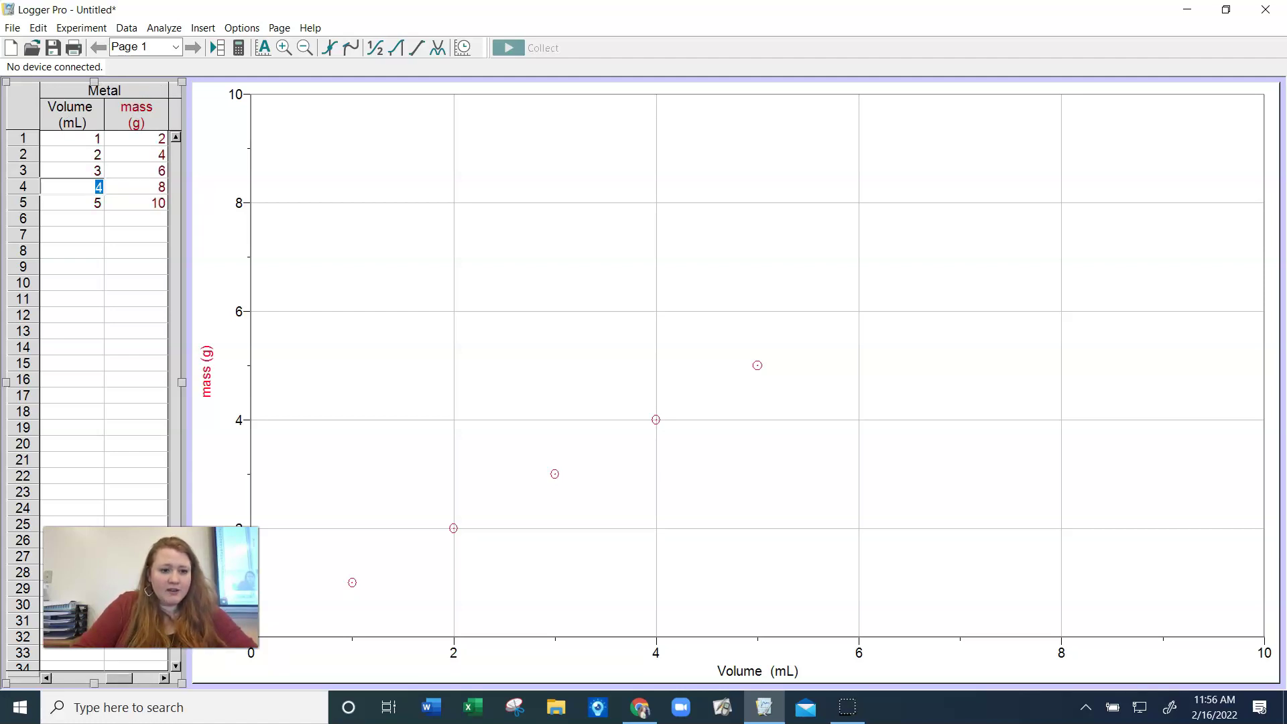
{"action": "key", "text": "Tab"}
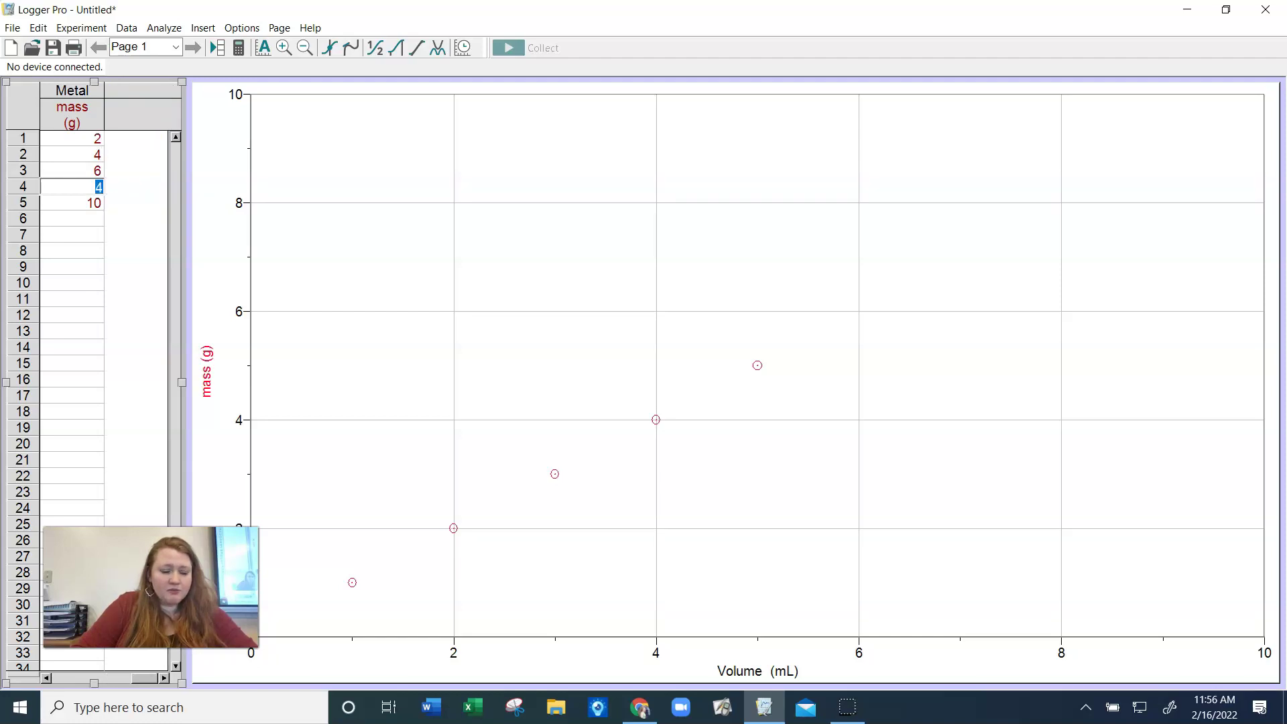
{"action": "key", "text": "shift+Tab"}
{"action": "key", "text": "shift+Tab"}
{"action": "key", "text": "shift+Tab"}
{"action": "key", "text": "Tab"}
{"action": "key", "text": "Tab"}
{"action": "key", "text": "Tab"}
{"action": "key", "text": "Up"}
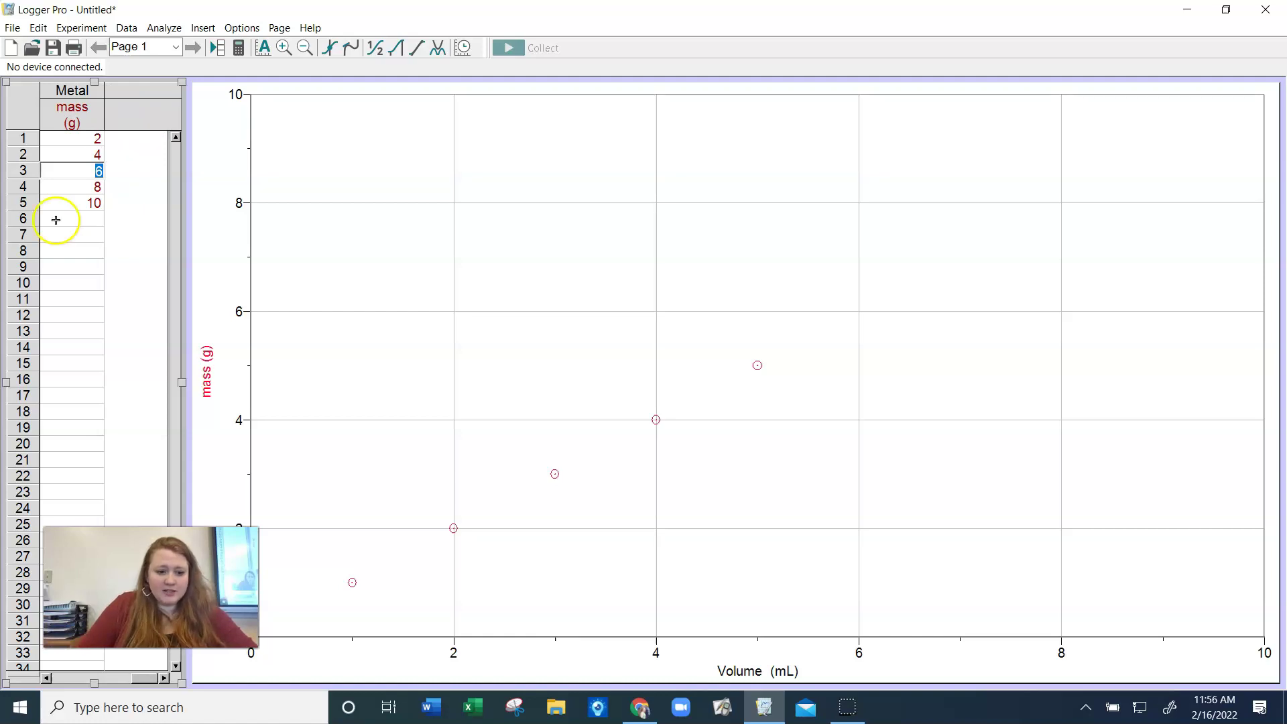
{"action": "left_click", "coordinate": [161, 645]}
{"action": "left_click_drag", "start_coordinate": [160, 645], "coordinate": [1165, 213]}
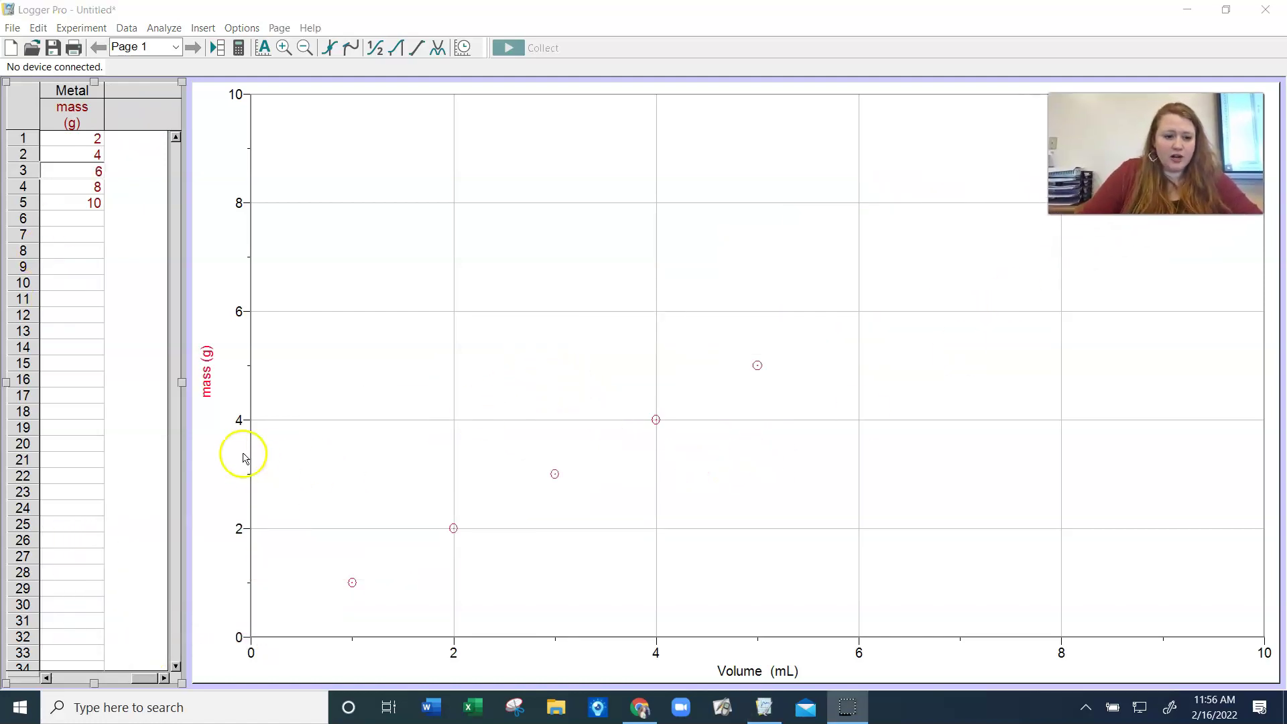
- Add Metal mass (g) to the graph's y-axis columns
{"action": "left_click", "coordinate": [208, 387]}
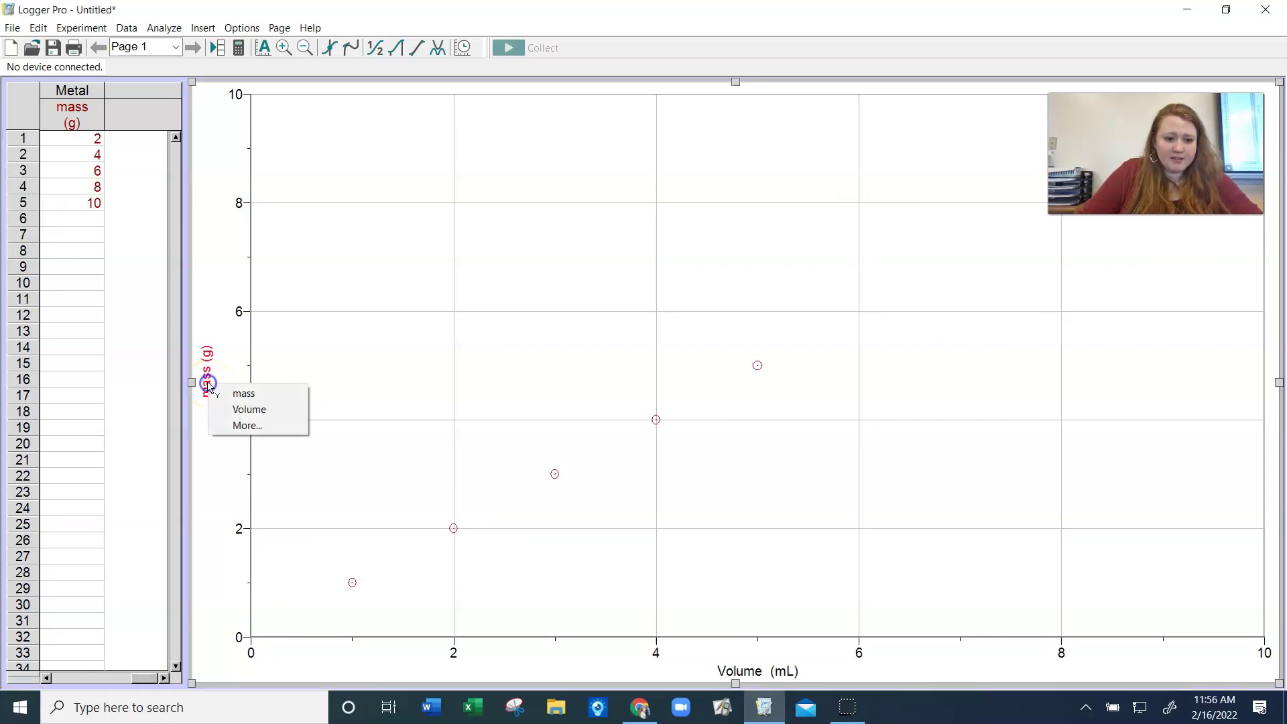
{"action": "left_click", "coordinate": [230, 425]}
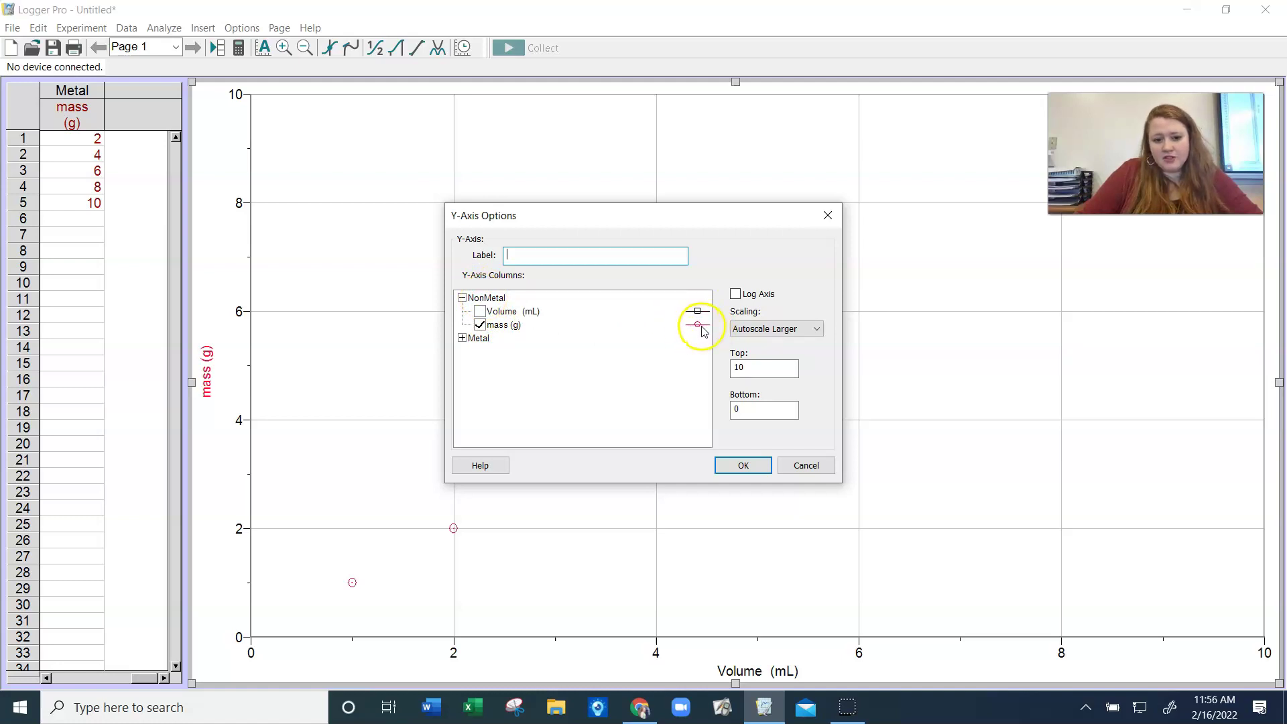
{"action": "left_click", "coordinate": [461, 339]}
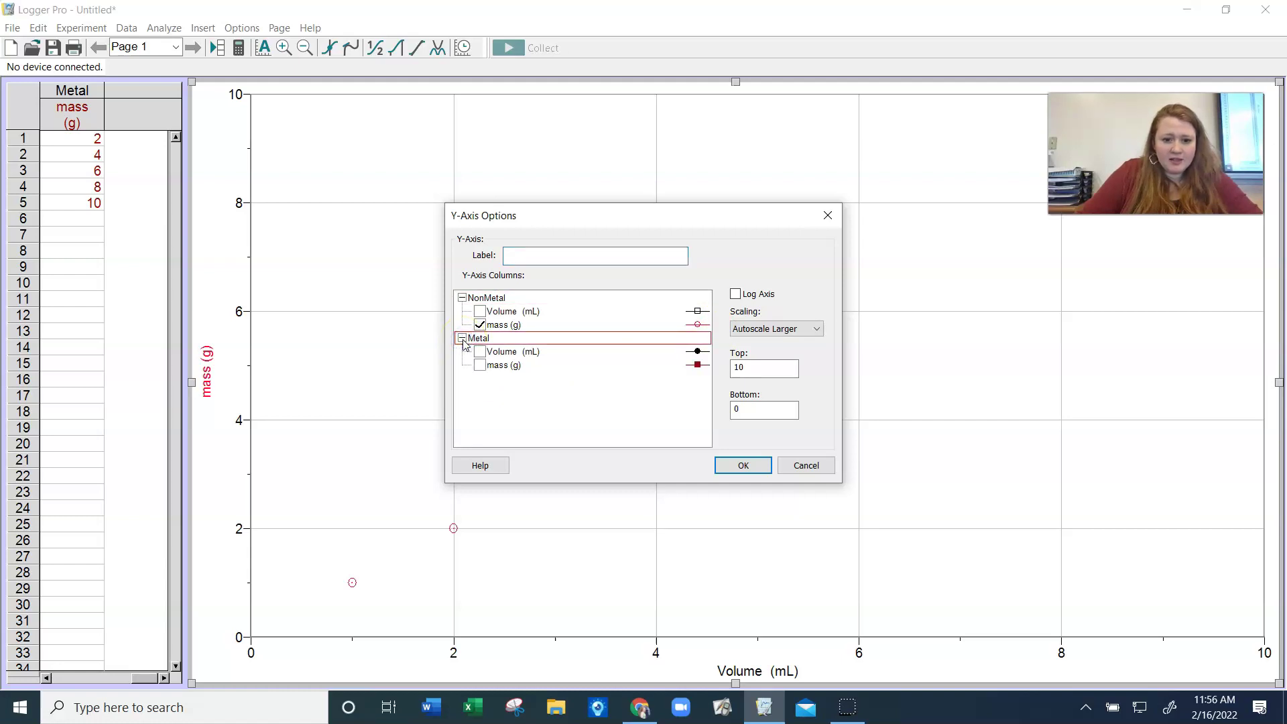
{"action": "left_click", "coordinate": [479, 365]}
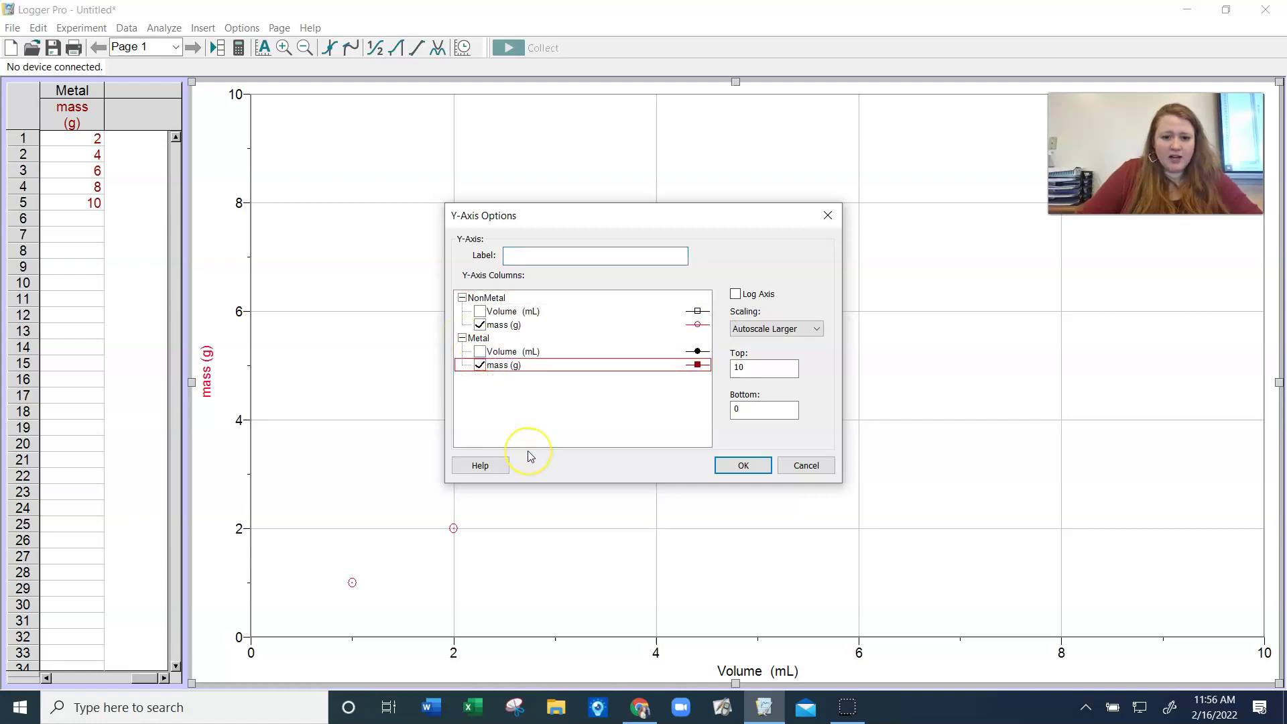
{"action": "left_click", "coordinate": [737, 467]}
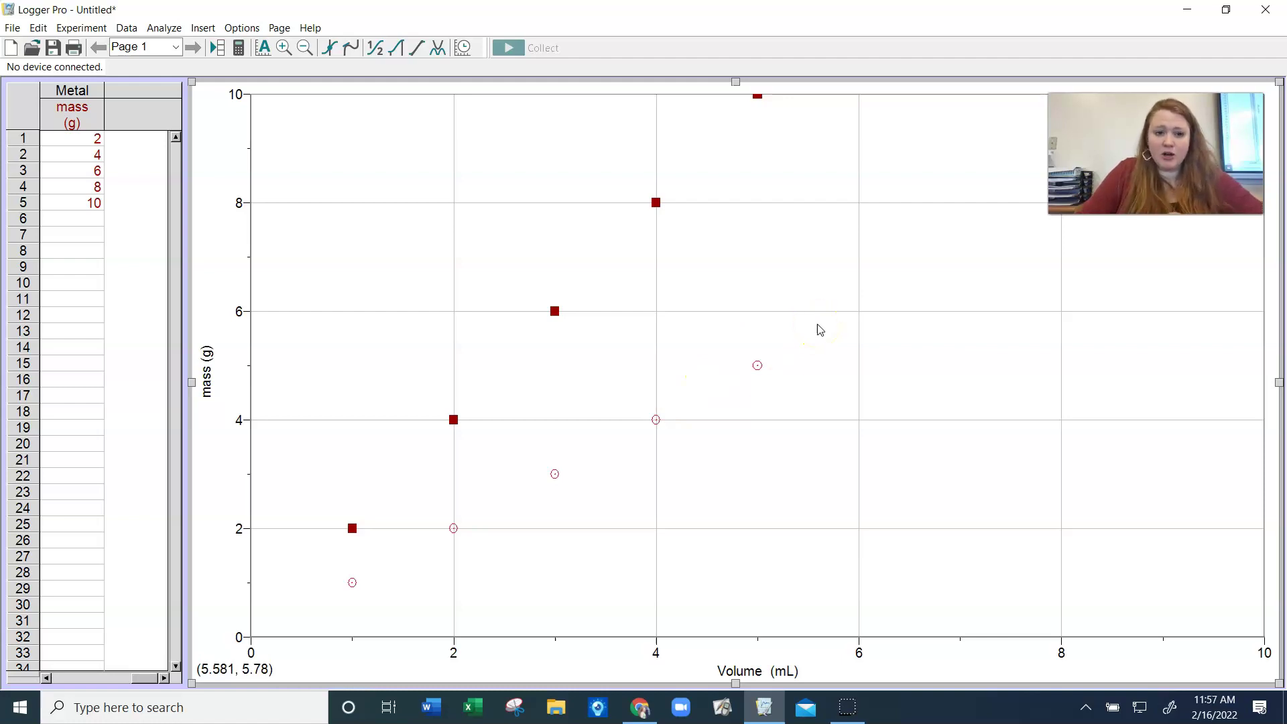
{"action": "left_click", "coordinate": [265, 50]}
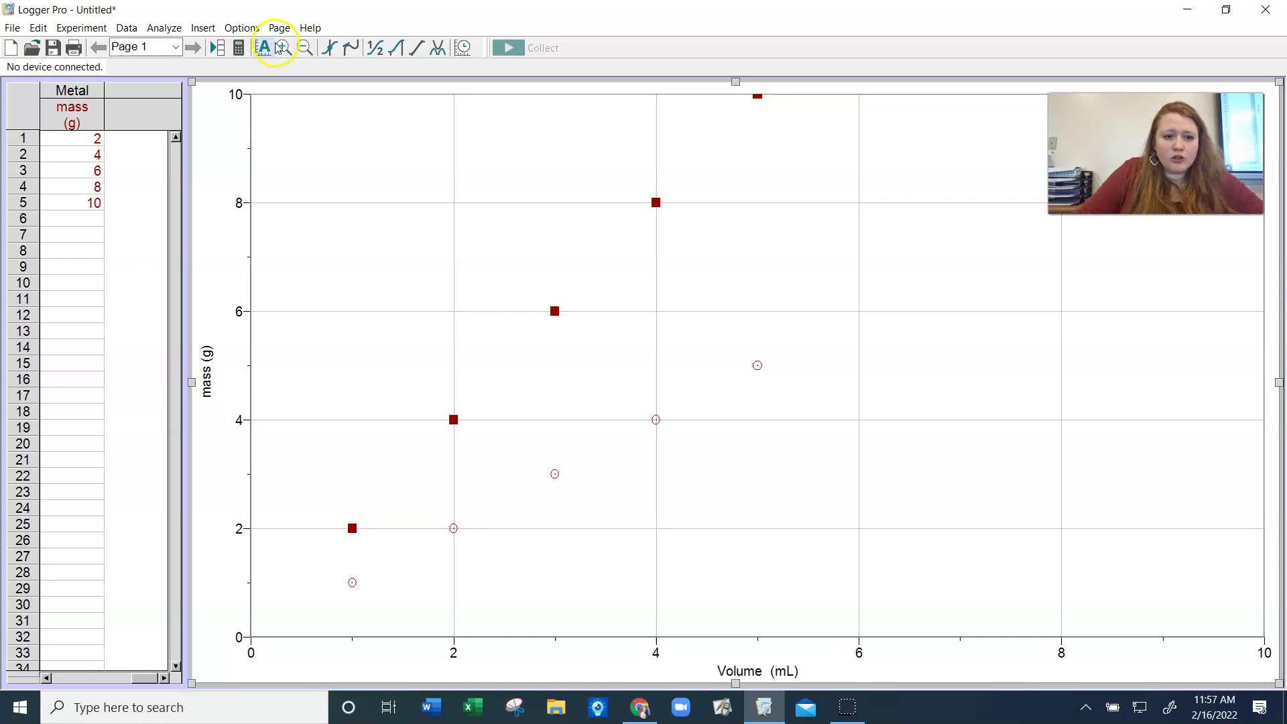
{"action": "left_click", "coordinate": [323, 47]}
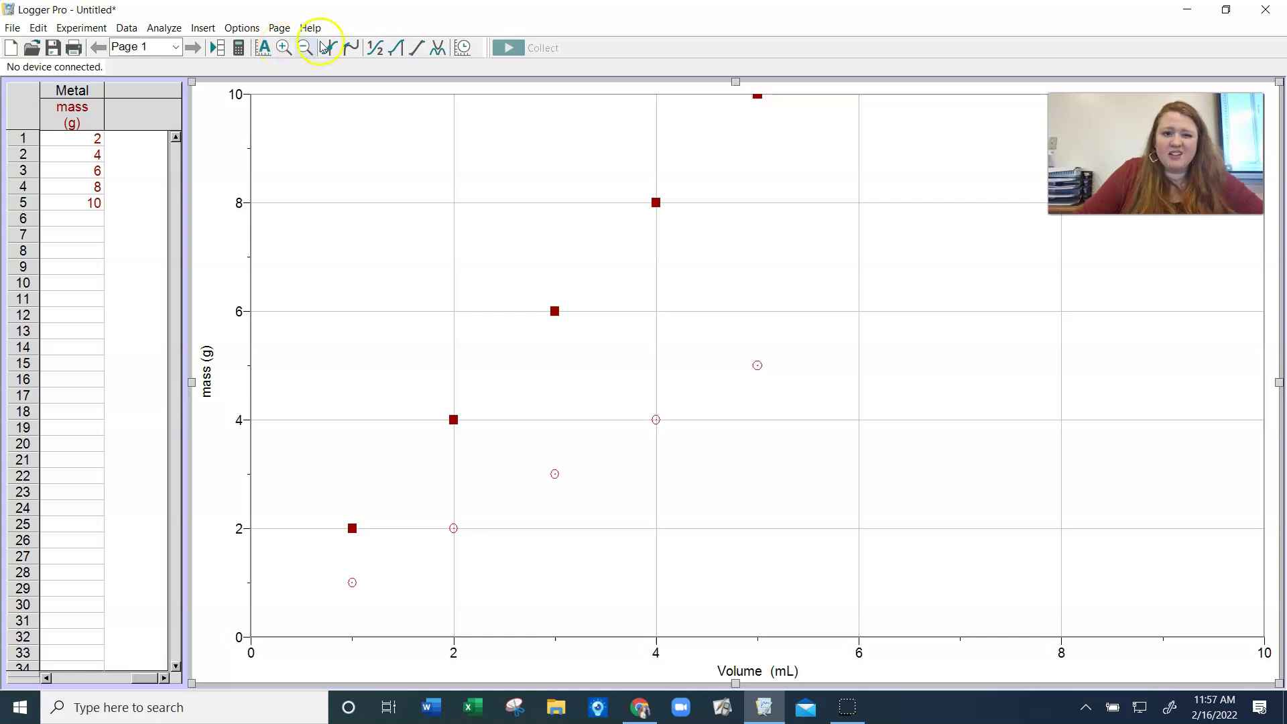
- Apply a linear fit to both NonMetal mass and Metal mass
{"action": "left_click", "coordinate": [417, 48]}
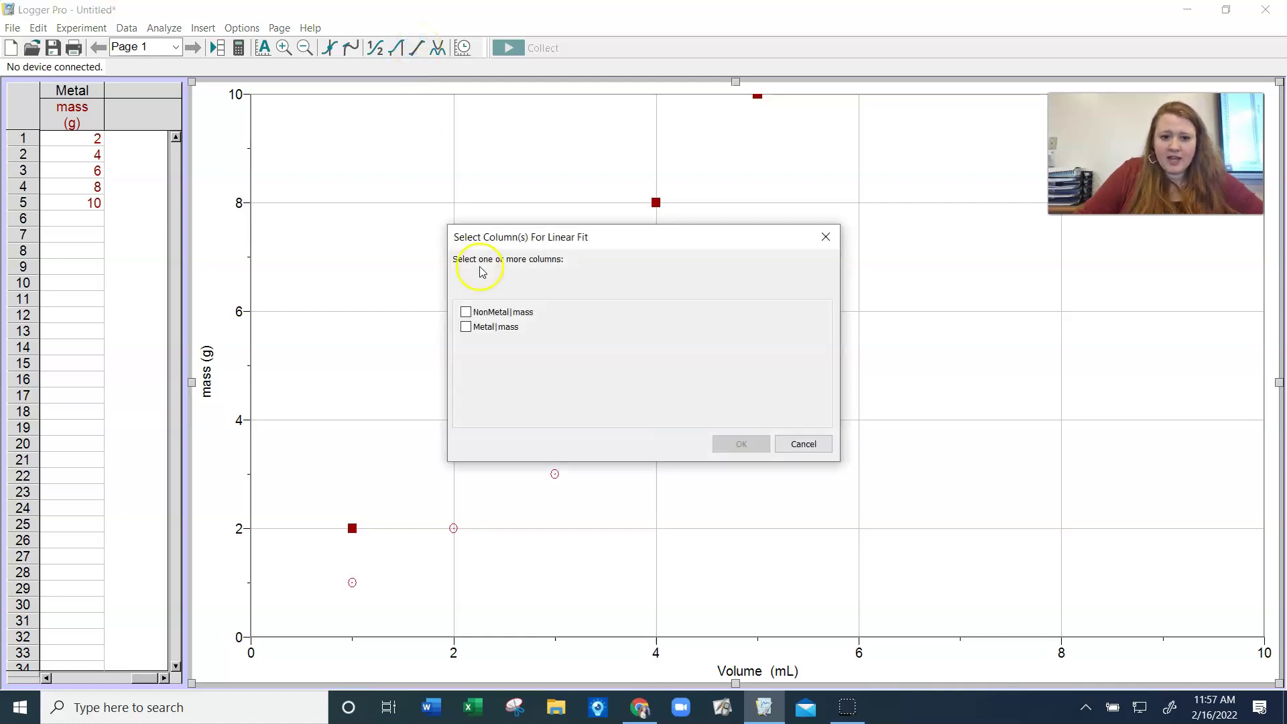
{"action": "left_click", "coordinate": [466, 312]}
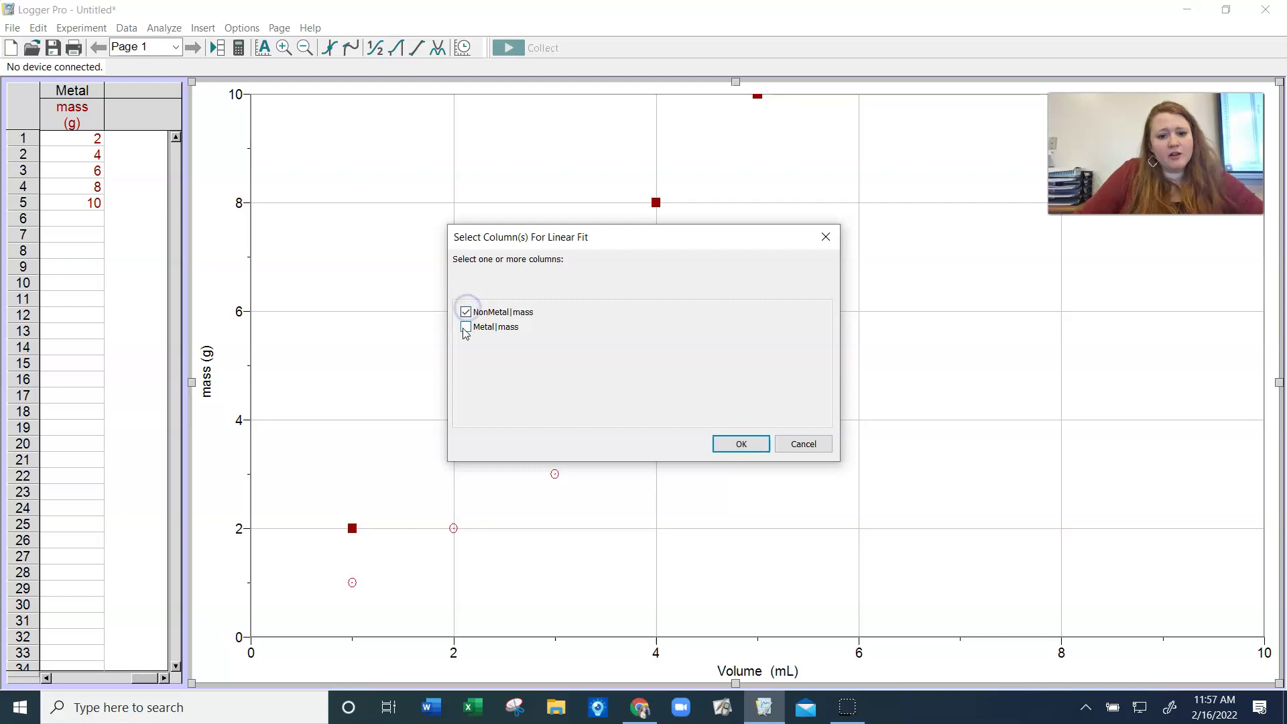
{"action": "left_click", "coordinate": [465, 329]}
{"action": "left_click", "coordinate": [741, 443]}
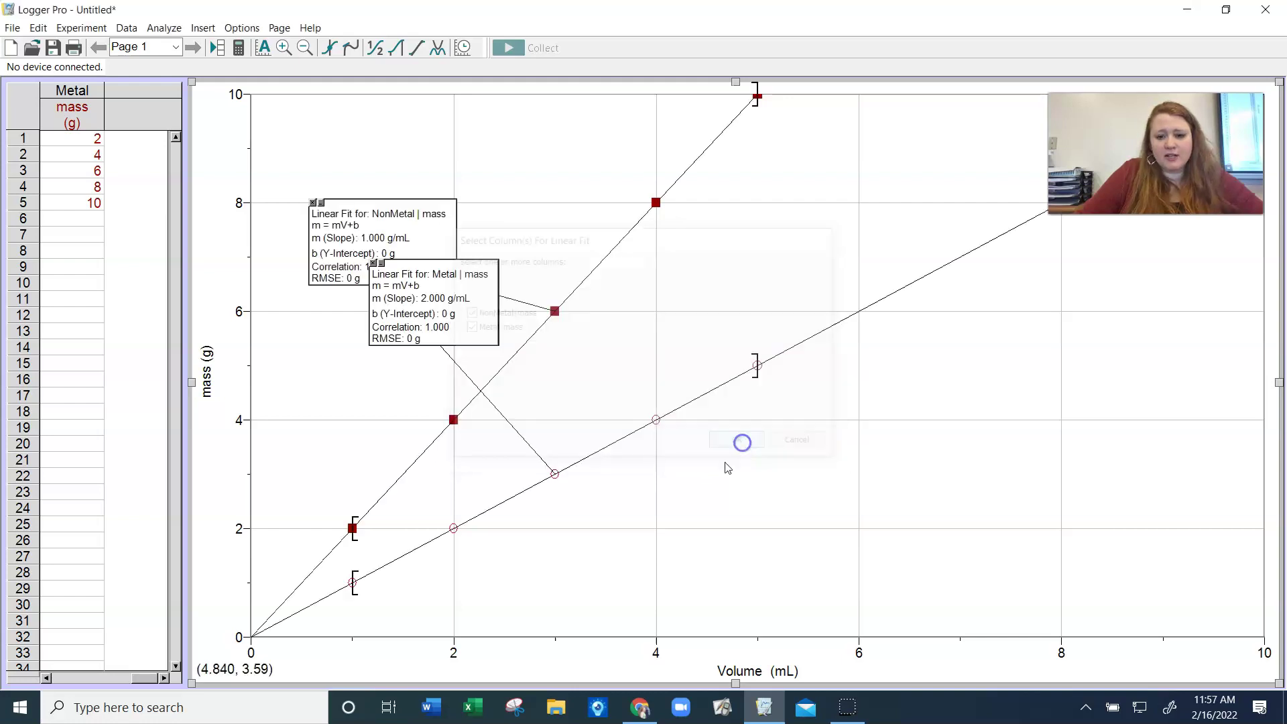
- Move the Metal fit box beside its line and the NonMetal box lower right
{"action": "left_click_drag", "start_coordinate": [463, 328], "coordinate": [531, 178]}
{"action": "left_click_drag", "start_coordinate": [431, 273], "coordinate": [815, 511]}
{"action": "left_click", "coordinate": [729, 244]}
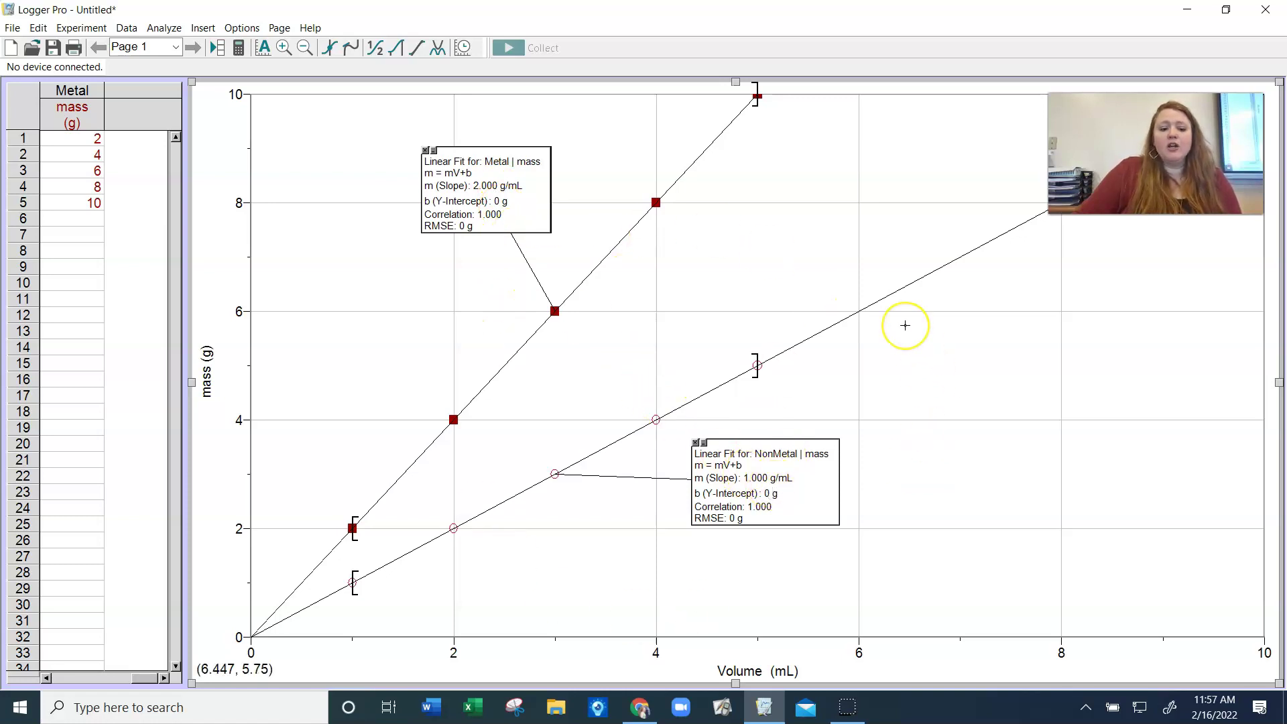
{"action": "left_click", "coordinate": [11, 30]}
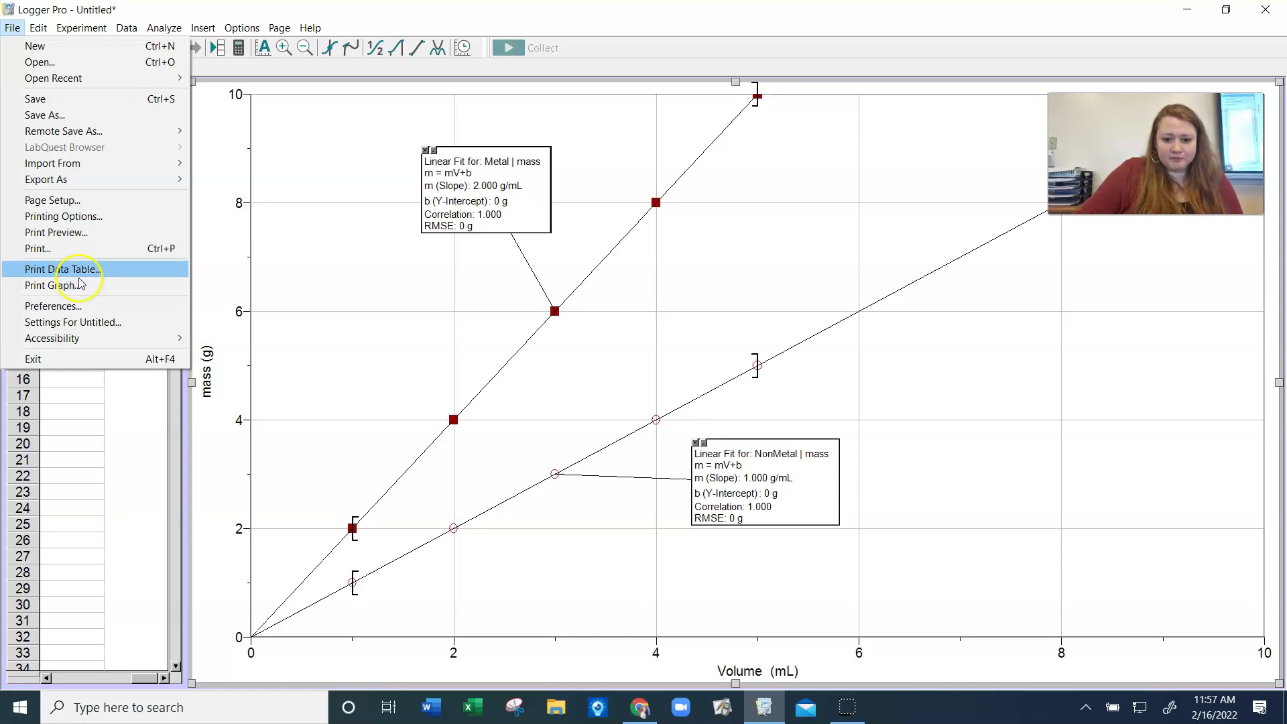
{"action": "left_click", "coordinate": [355, 228]}
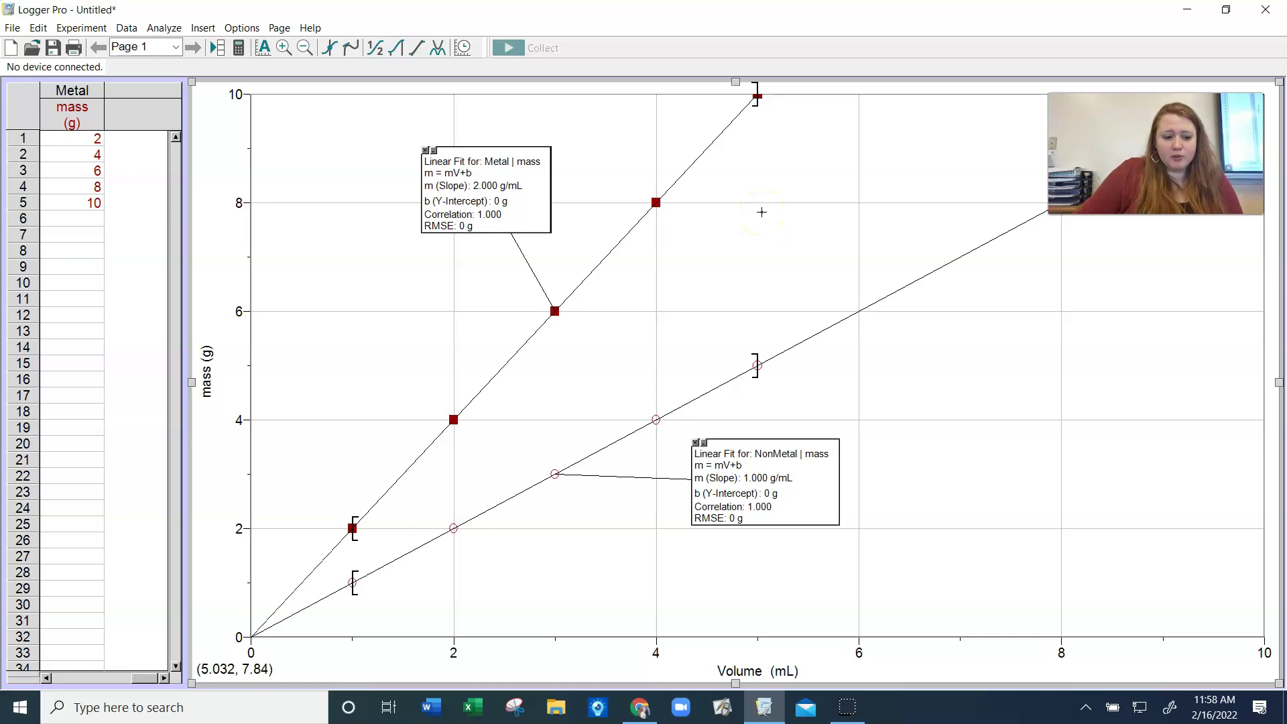
{"action": "left_click", "coordinate": [761, 176]}
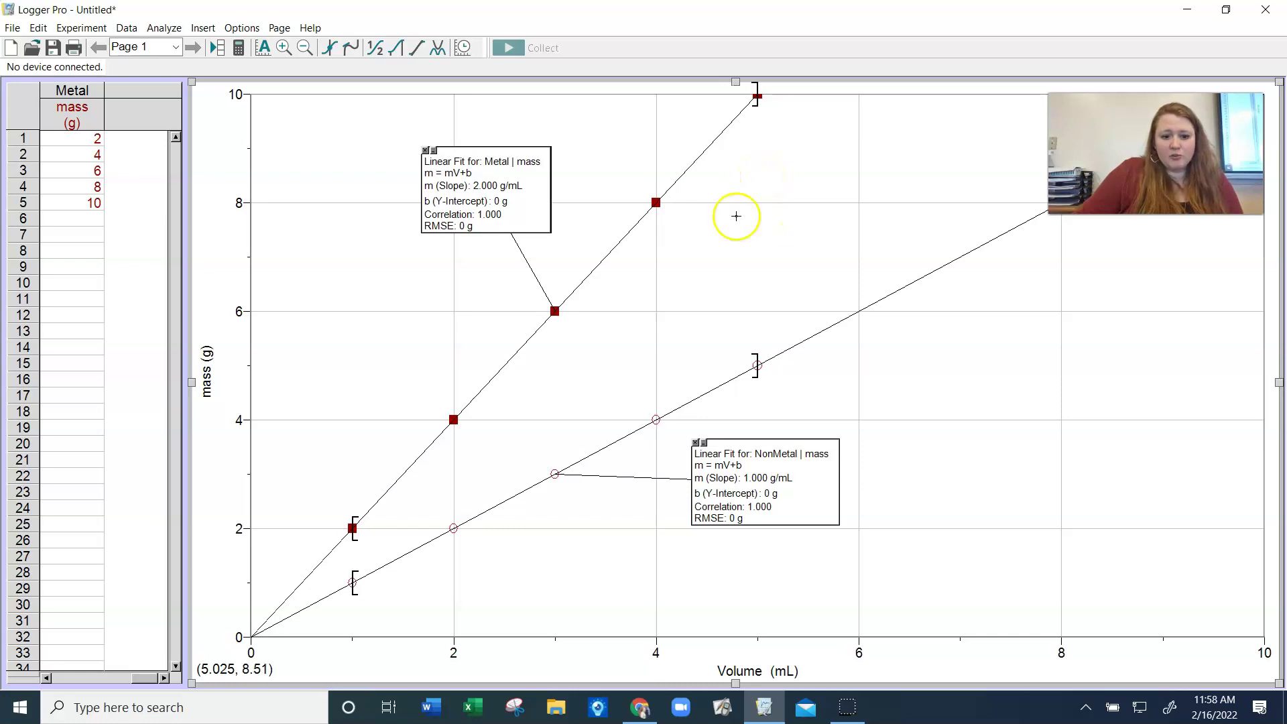
{"action": "left_click", "coordinate": [18, 704]}
{"action": "left_click", "coordinate": [46, 679]}
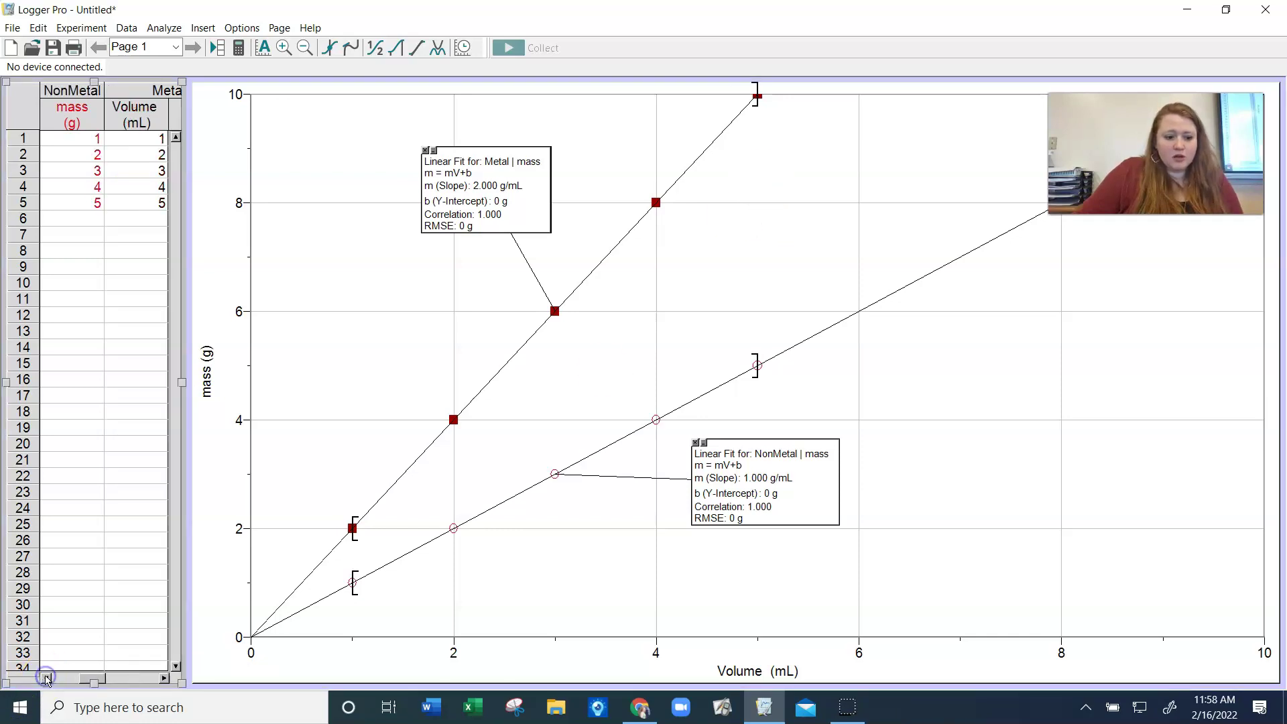
{"action": "left_click", "coordinate": [46, 678]}
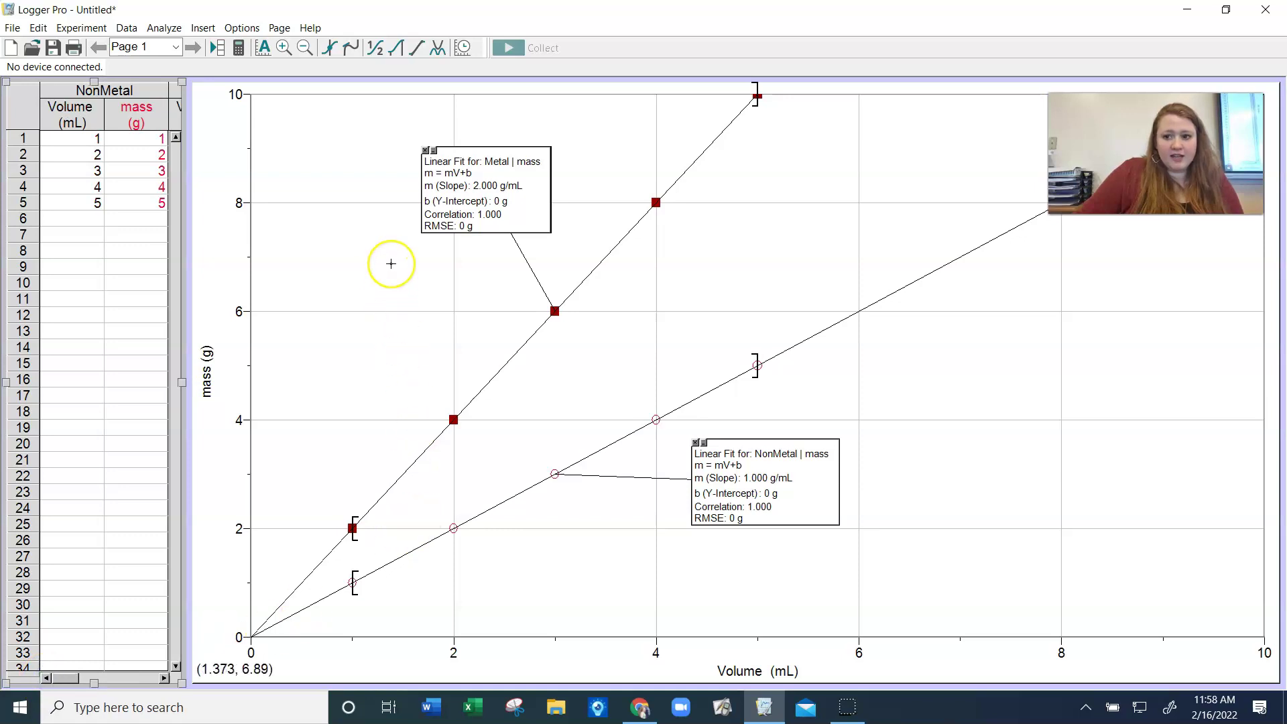
{"action": "left_click", "coordinate": [653, 175]}
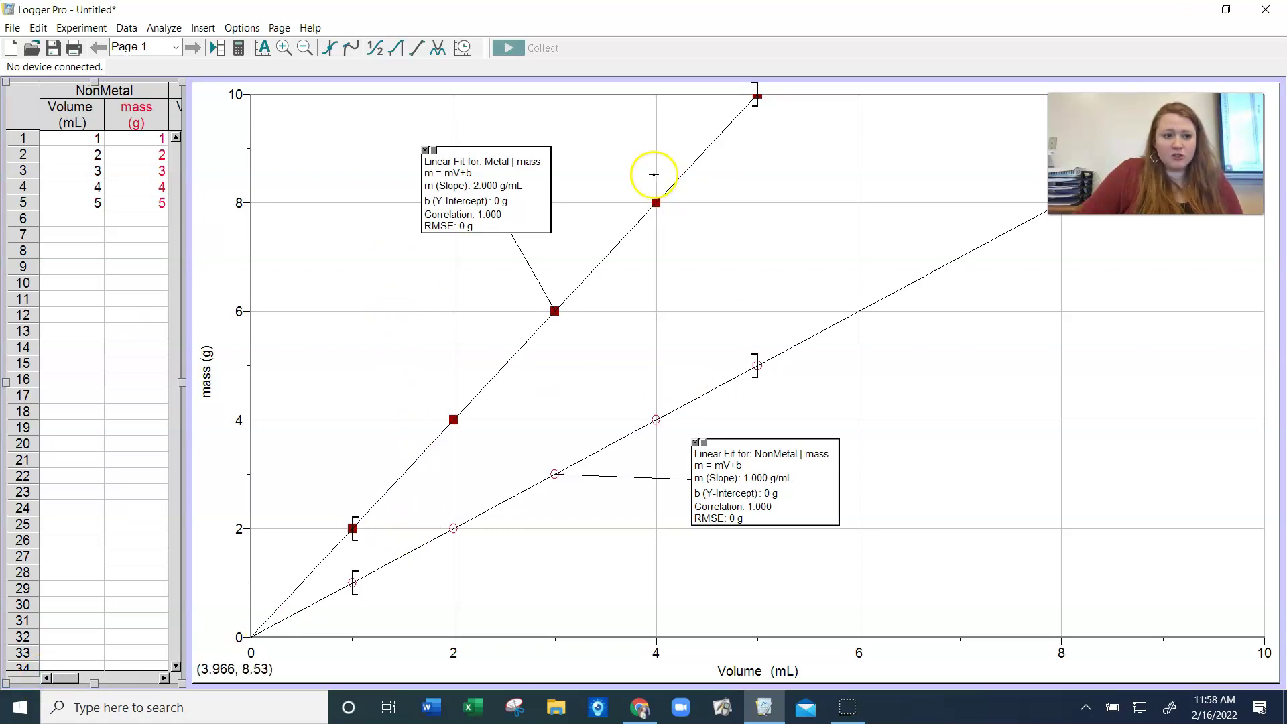